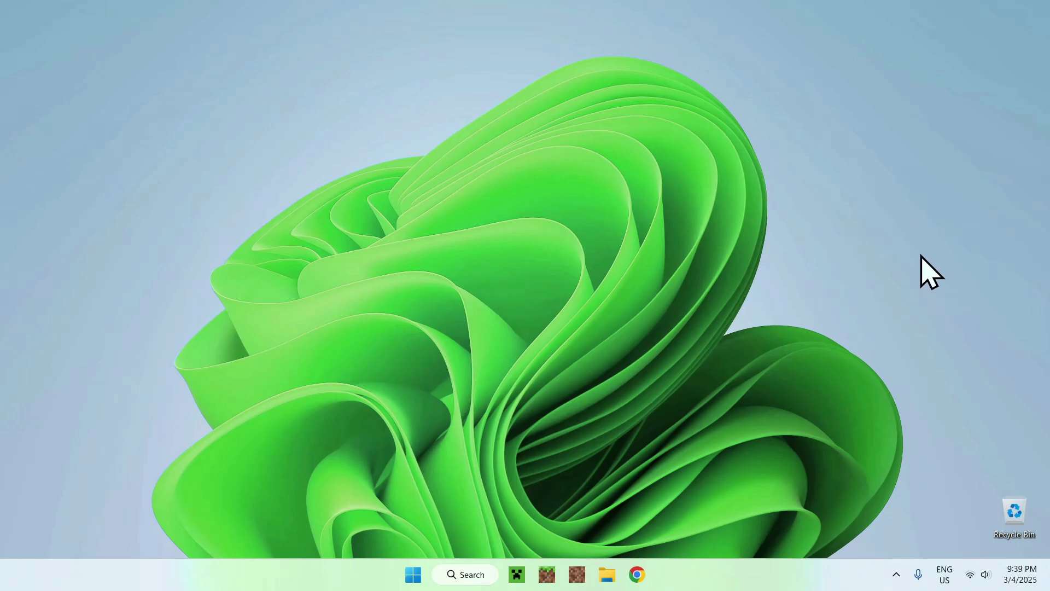
Step: Open Chrome, search Google for Modrinth, and open the modrinth.com website
left_click(640, 572)
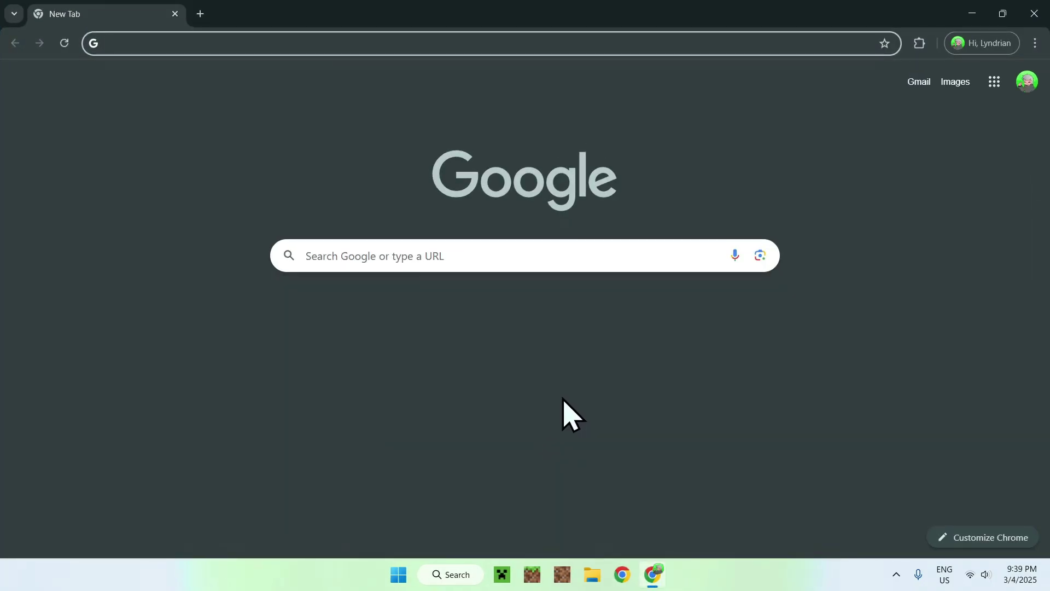
left_click(485, 255)
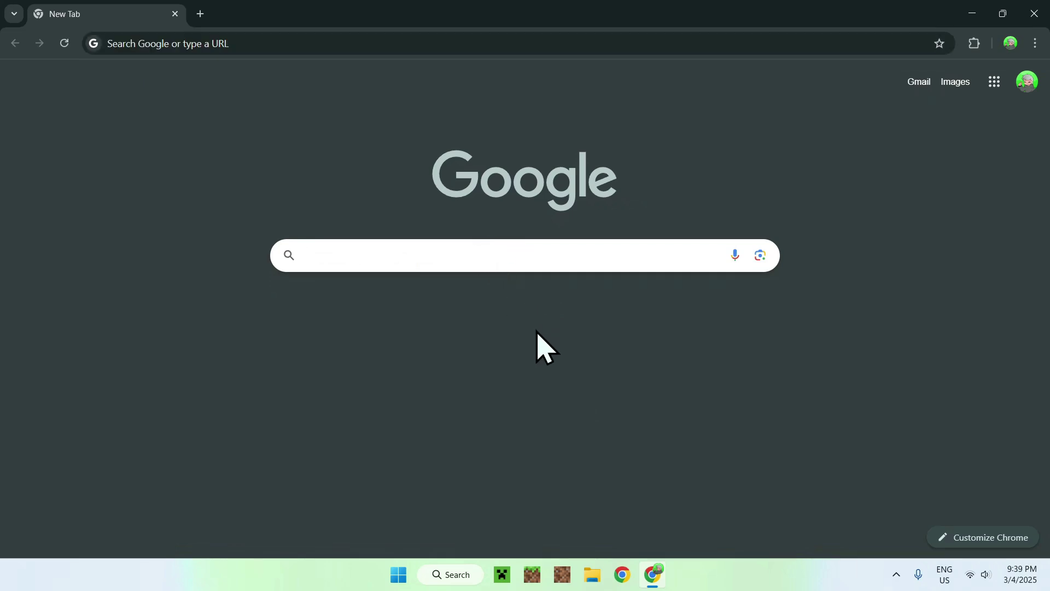
type("Modrinth")
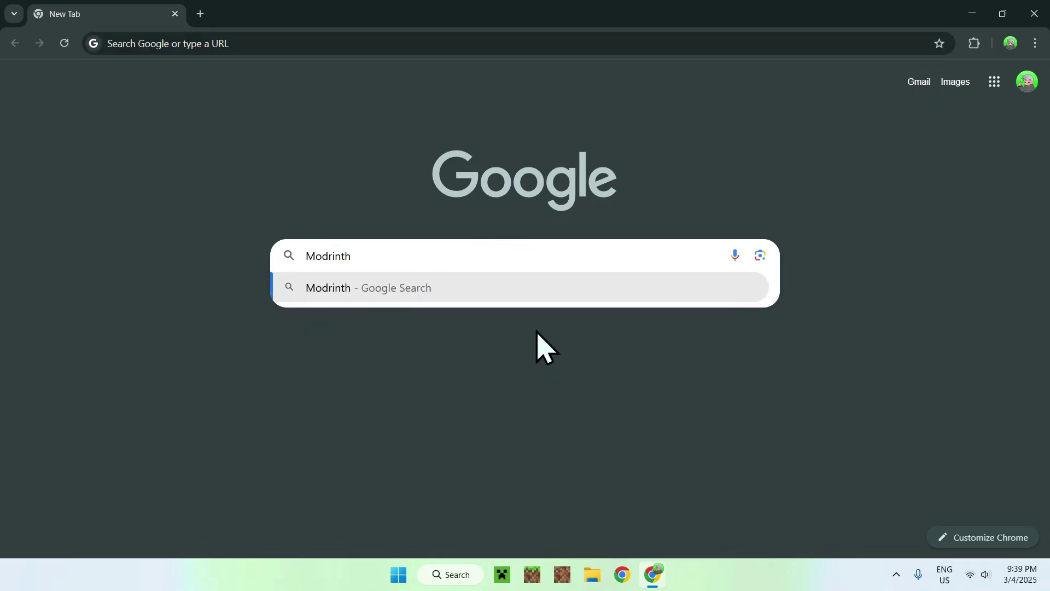
key("Return")
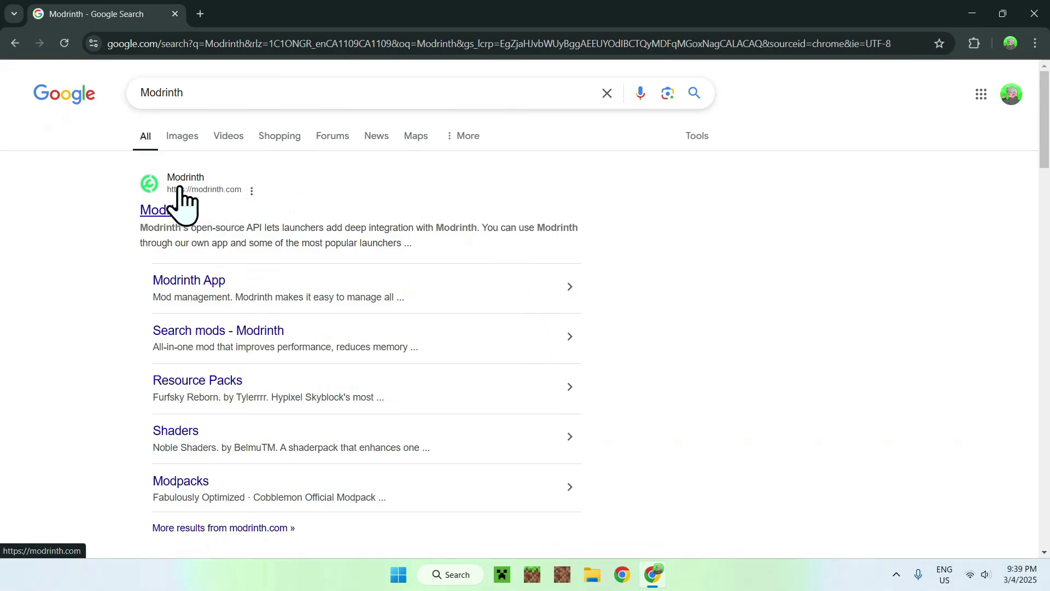
left_click(159, 212)
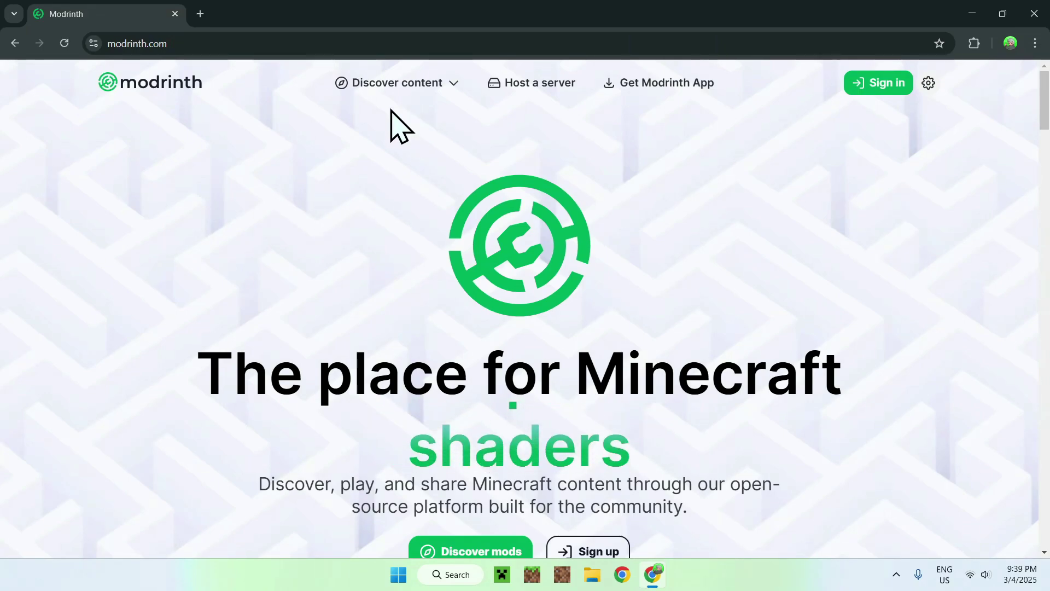
Step: Search Modrinth's mods for "WayStones" and open the Waystones mod page by BlayTheNinth
left_click(416, 86)
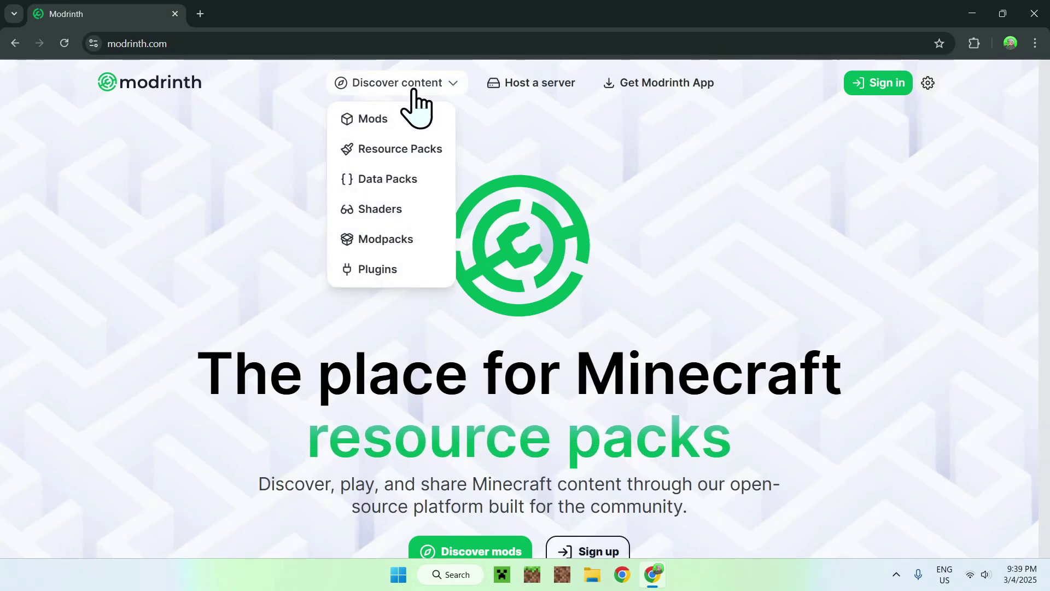
left_click(414, 118)
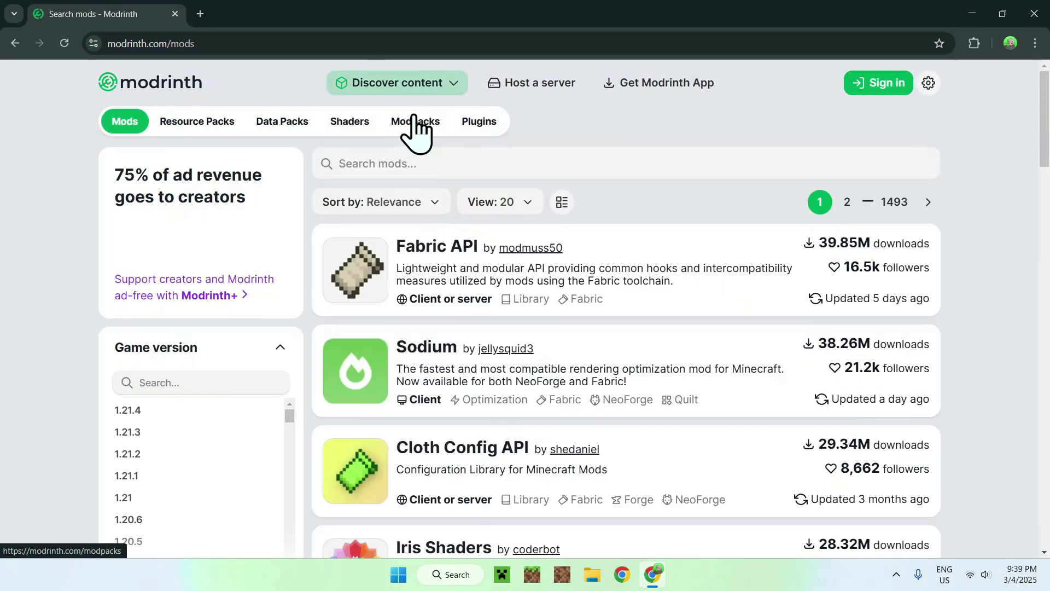
left_click(472, 162)
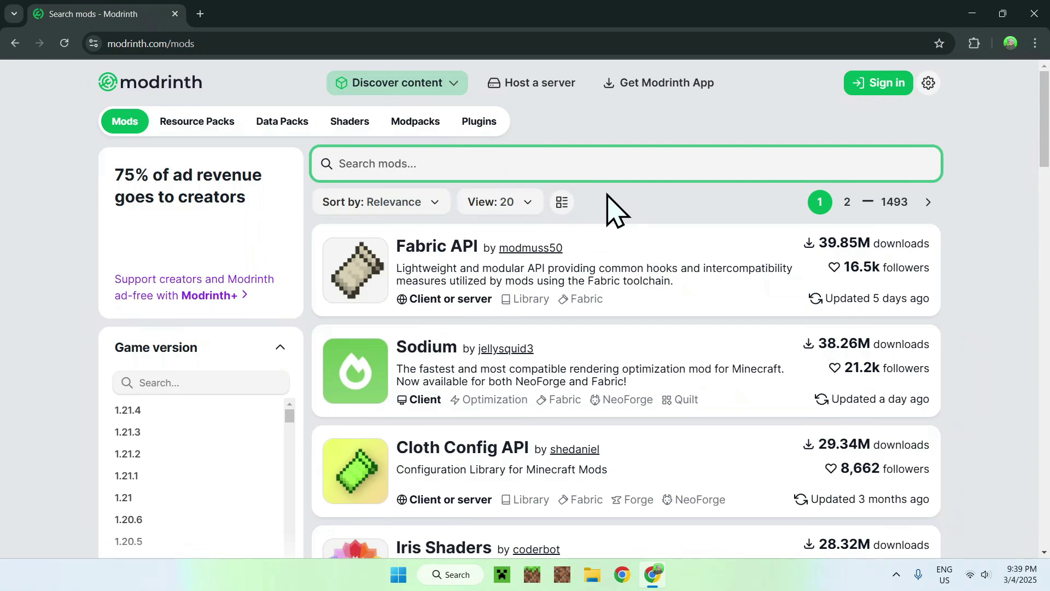
type("WaySt")
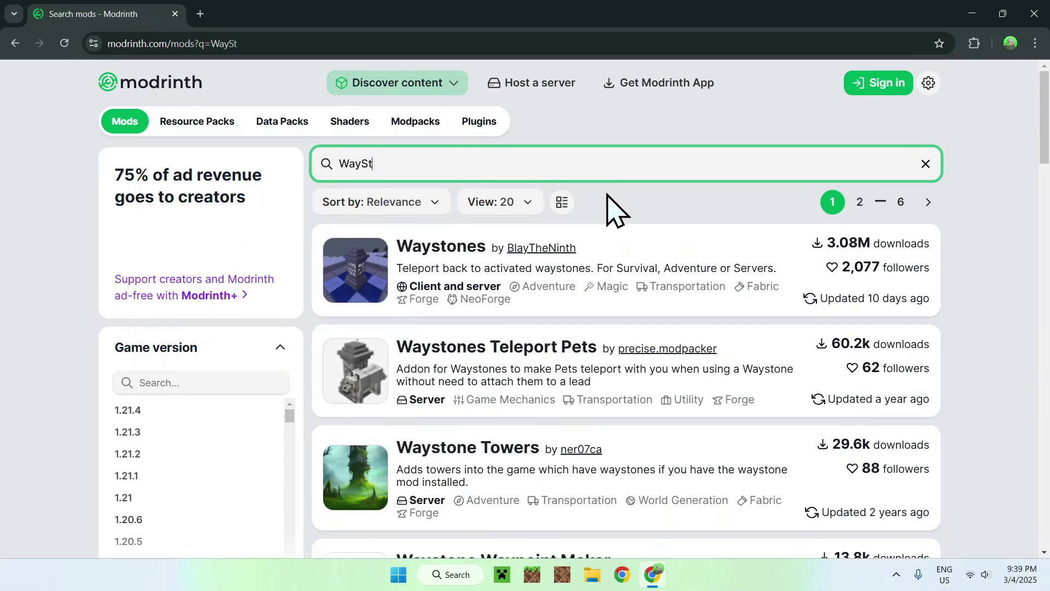
type("ones")
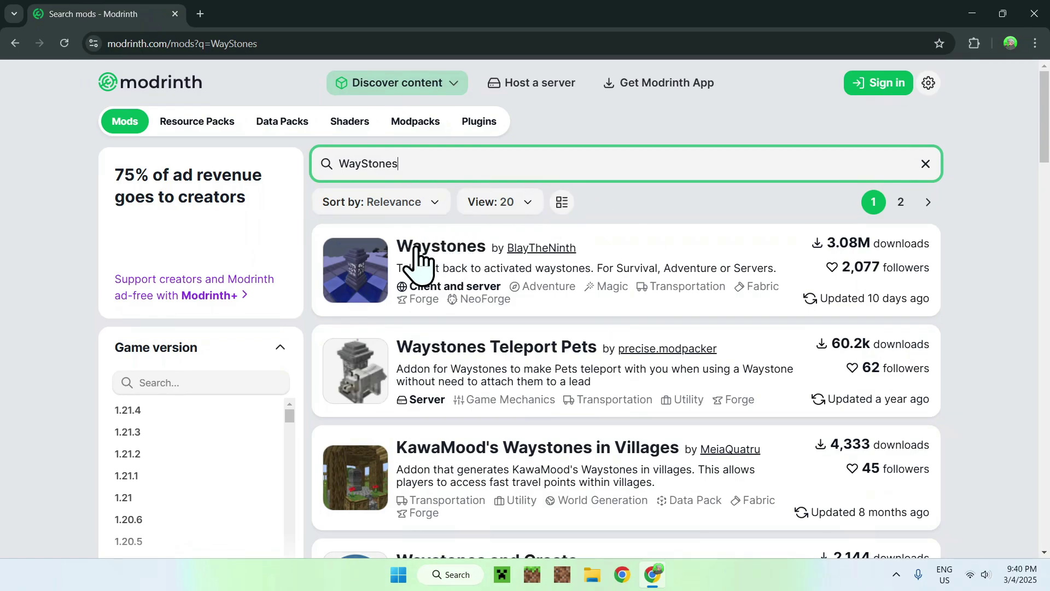
left_click(436, 247)
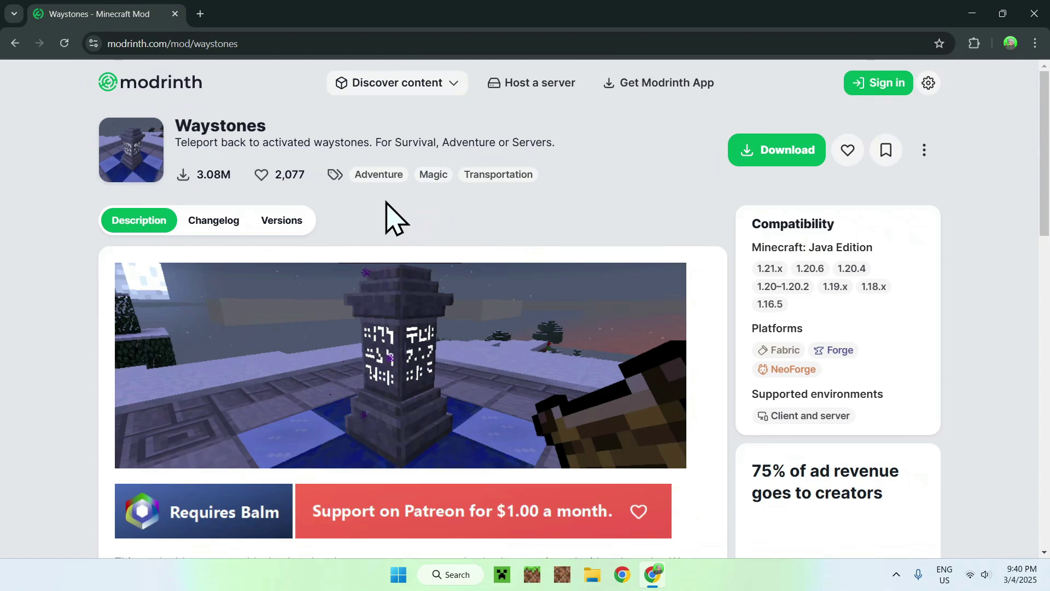
Step: Show the Waystones mod's version list and filter it to game version 1.21.4
left_click(302, 220)
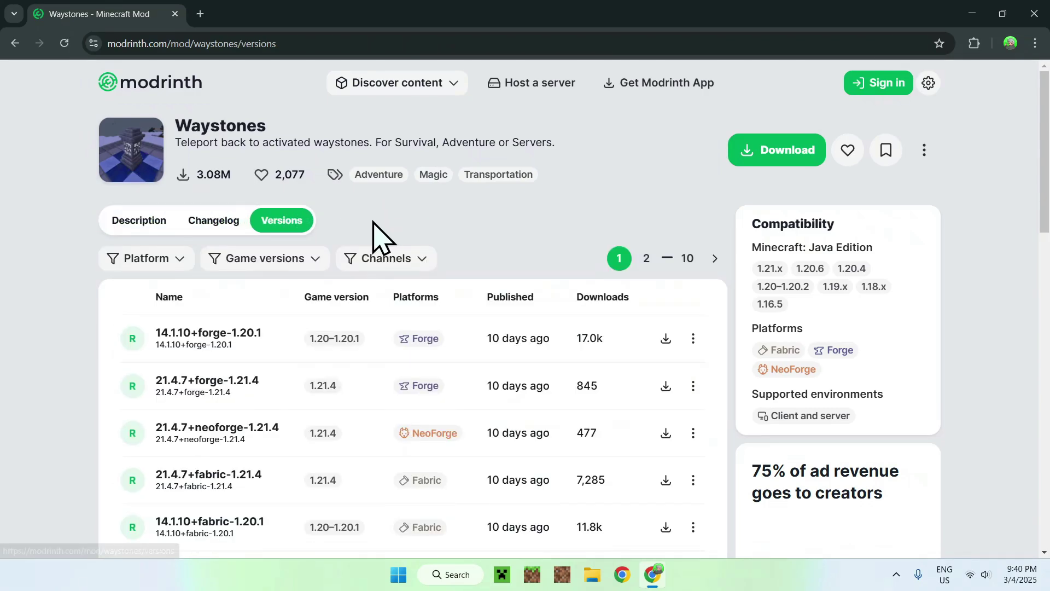
left_click(267, 257)
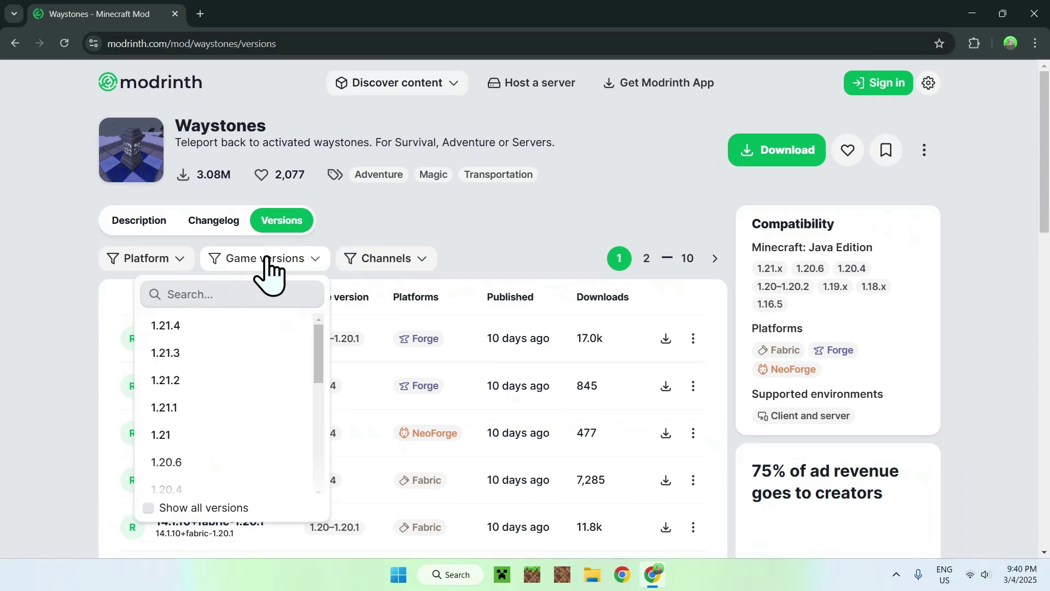
scroll(244, 361, "down", 3)
scroll(244, 363, "down", 2)
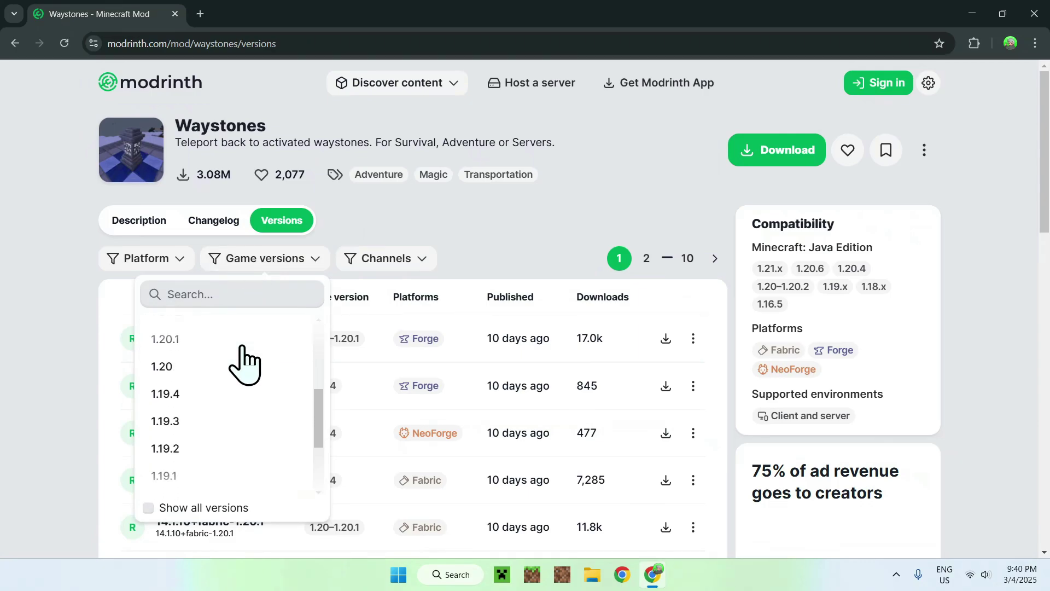
scroll(243, 364, "up", 5)
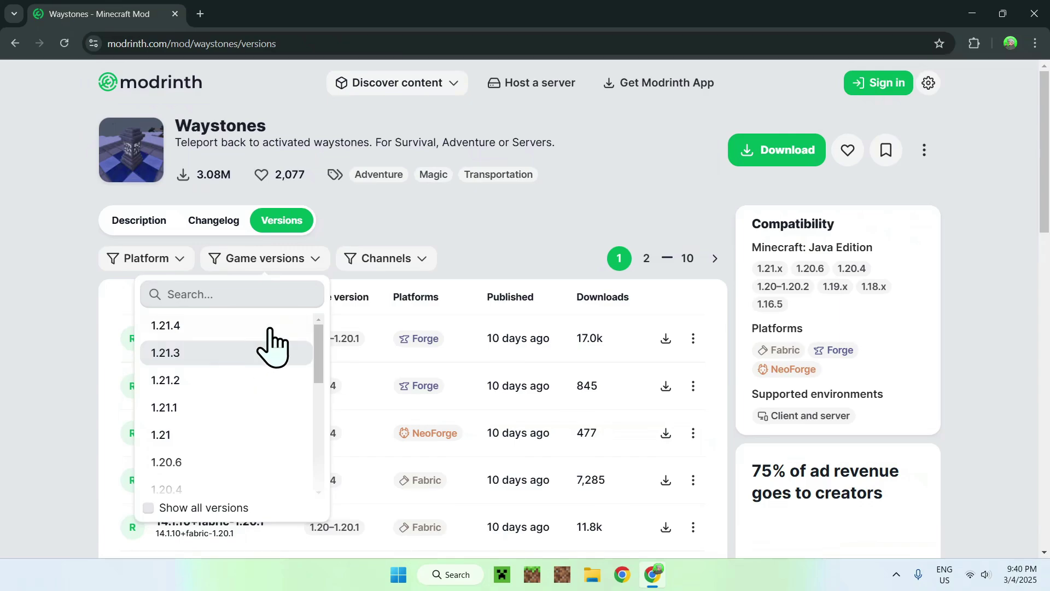
left_click(233, 327)
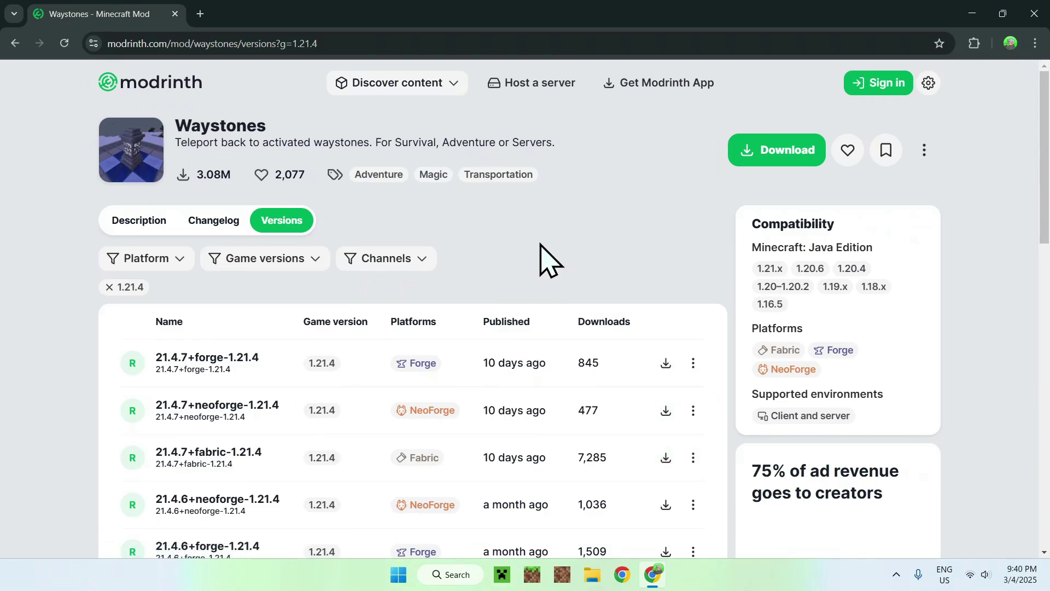
Step: Download the Waystones 21.4.7+fabric-1.21.4 release
left_click(666, 458)
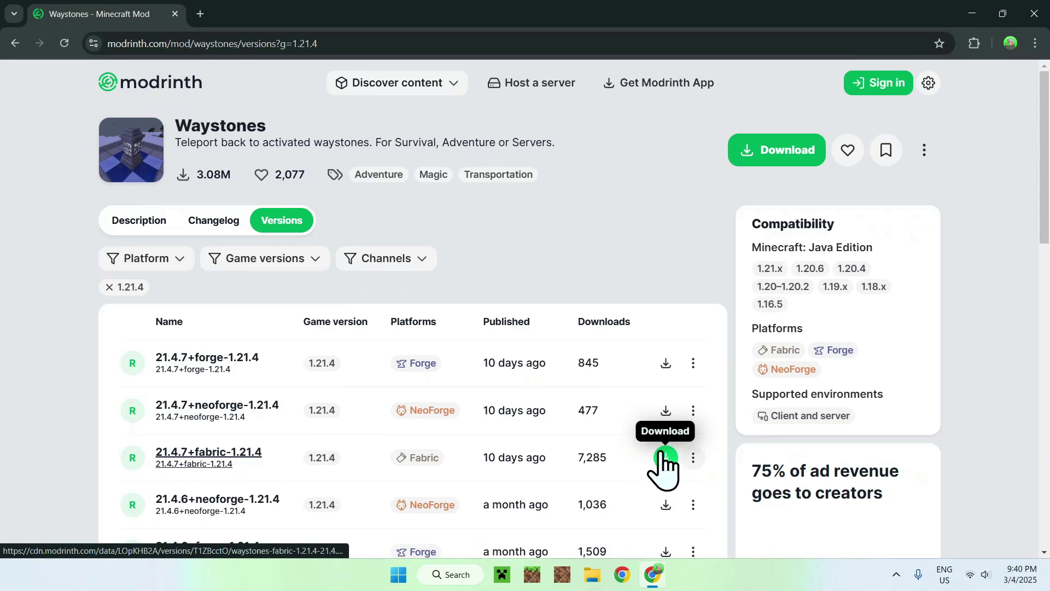
left_click(667, 459)
left_click(665, 459)
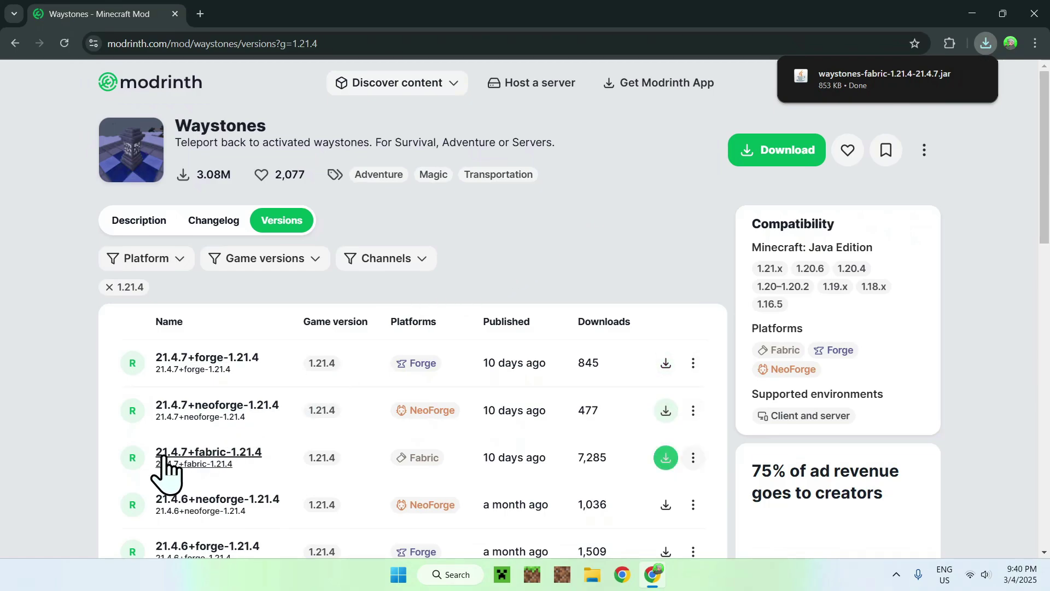
Step: Open the details of Waystones 21.4.7+fabric-1.21.4 and go to its required dependency Balm
left_click(198, 464)
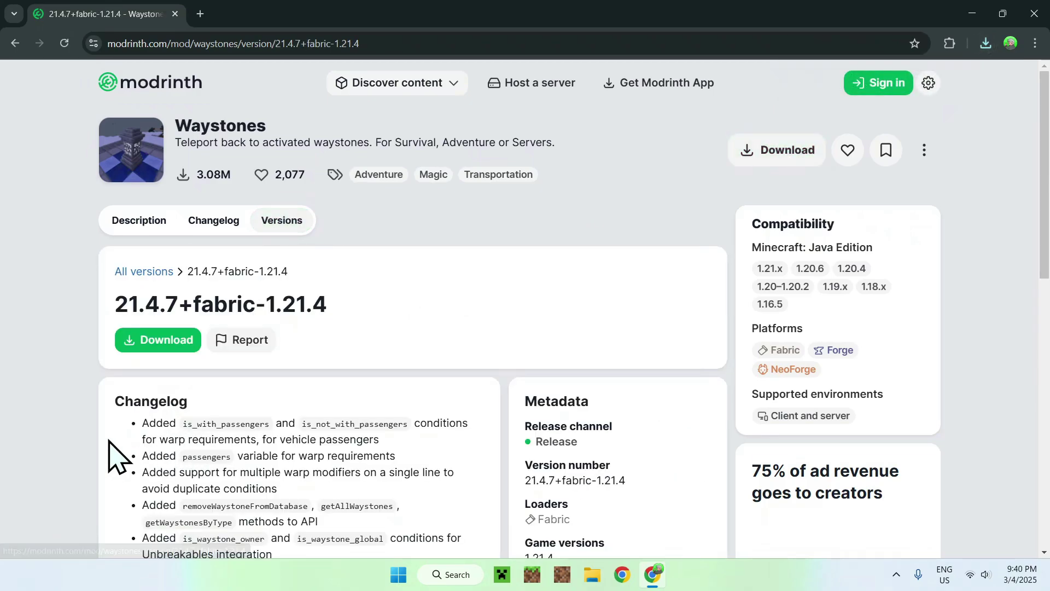
scroll(53, 431, "down", 5)
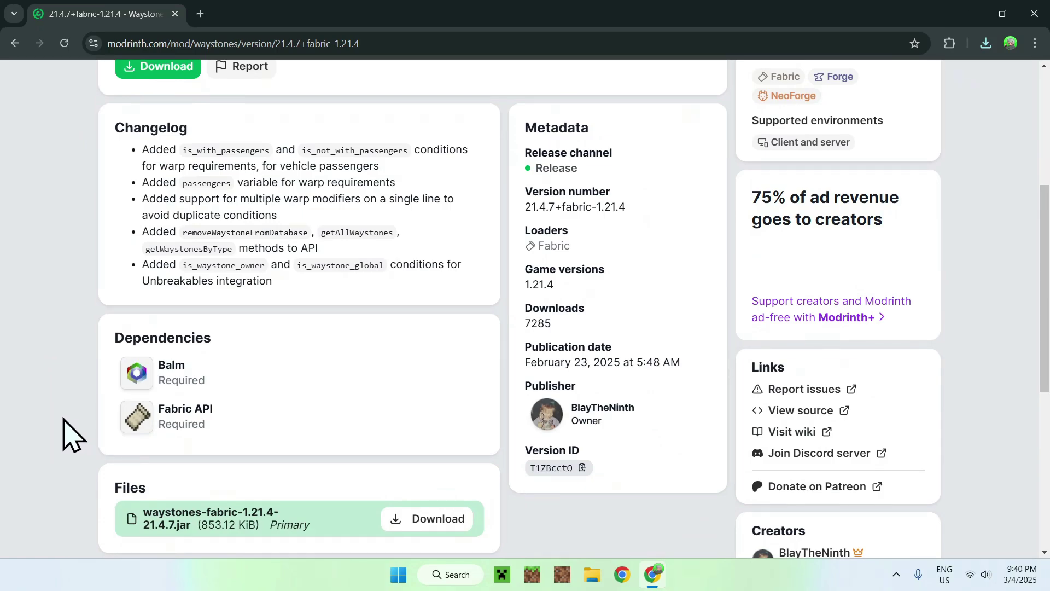
left_click(266, 378)
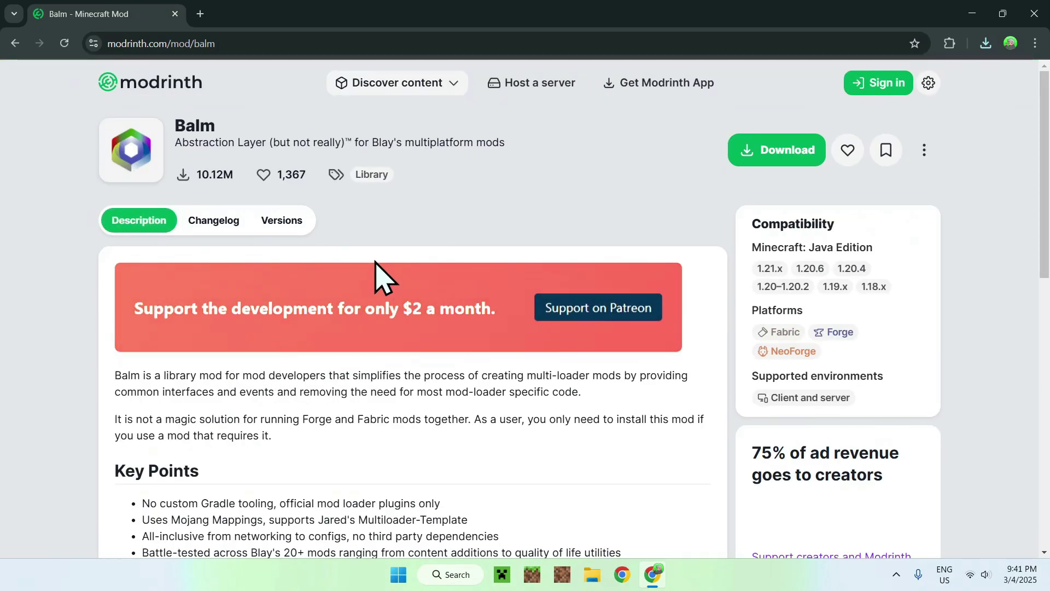
Step: Filter Balm's versions to game version 1.21.4 and download the 21.4.17+fabric-1.21.4 release
left_click(282, 225)
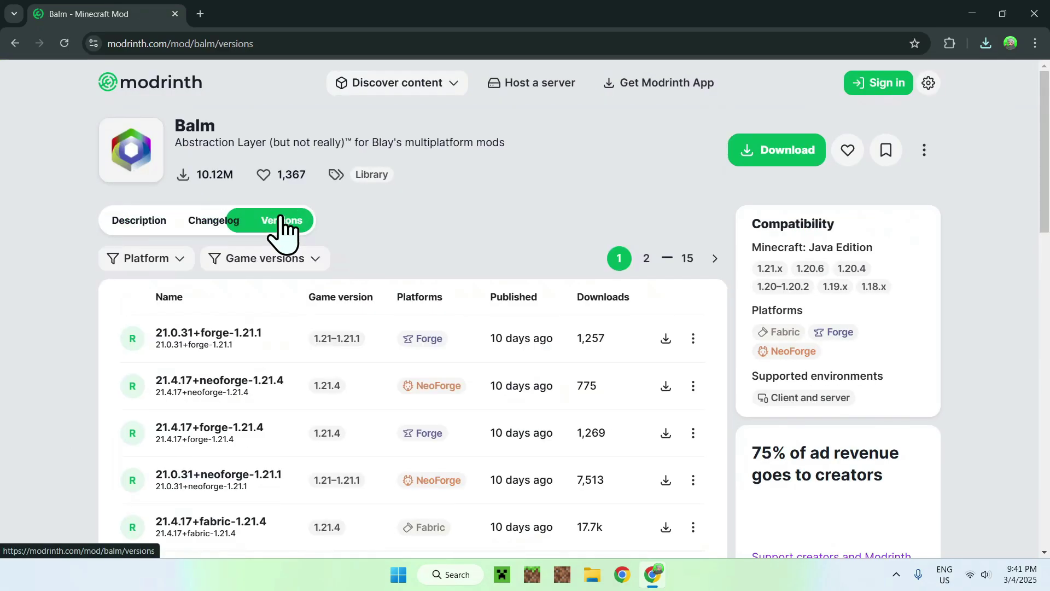
left_click(285, 261)
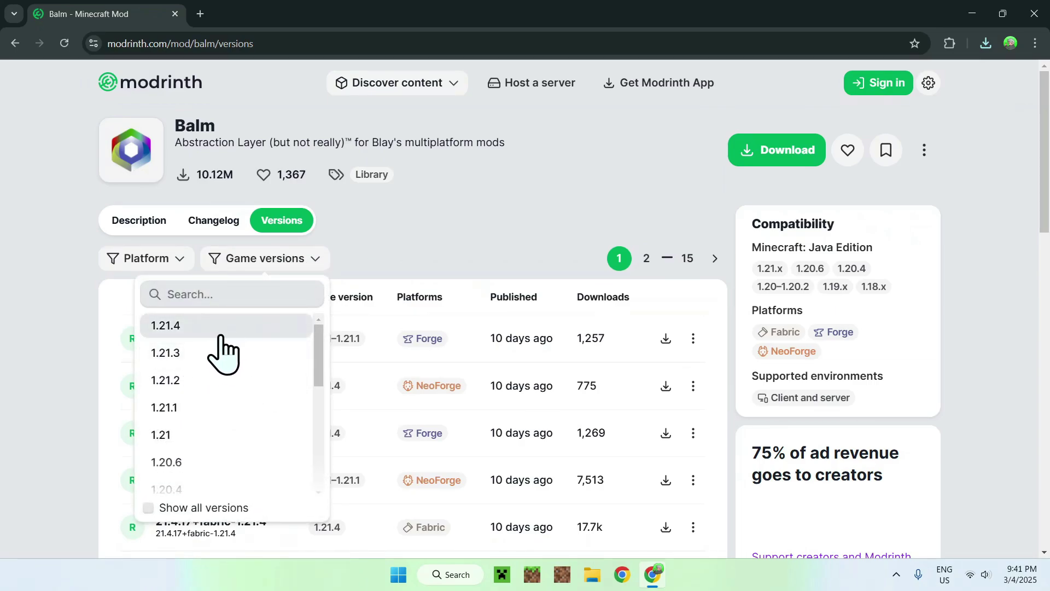
left_click(224, 328)
left_click(464, 239)
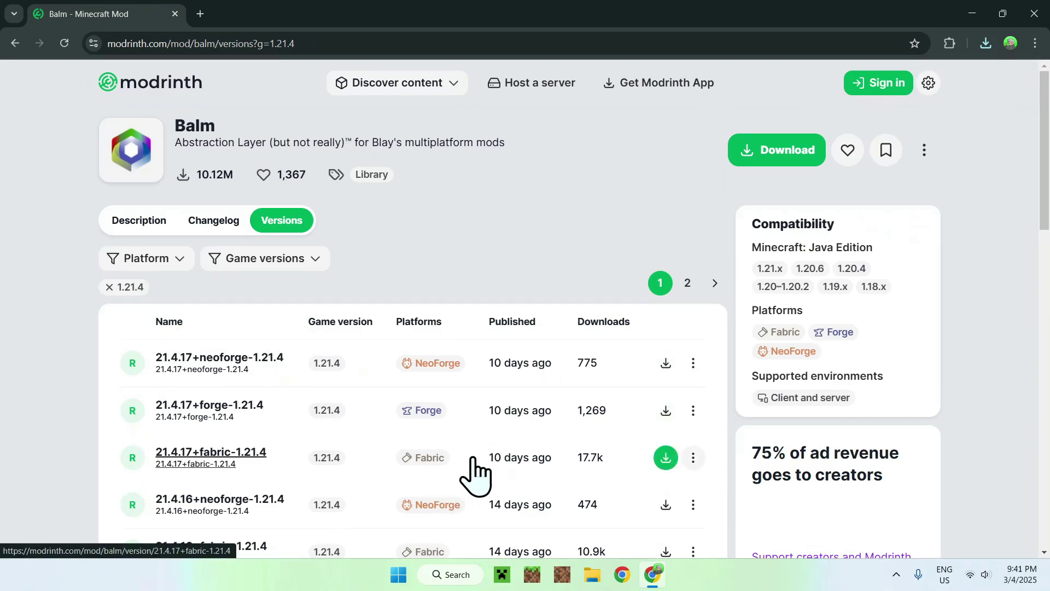
left_click(669, 463)
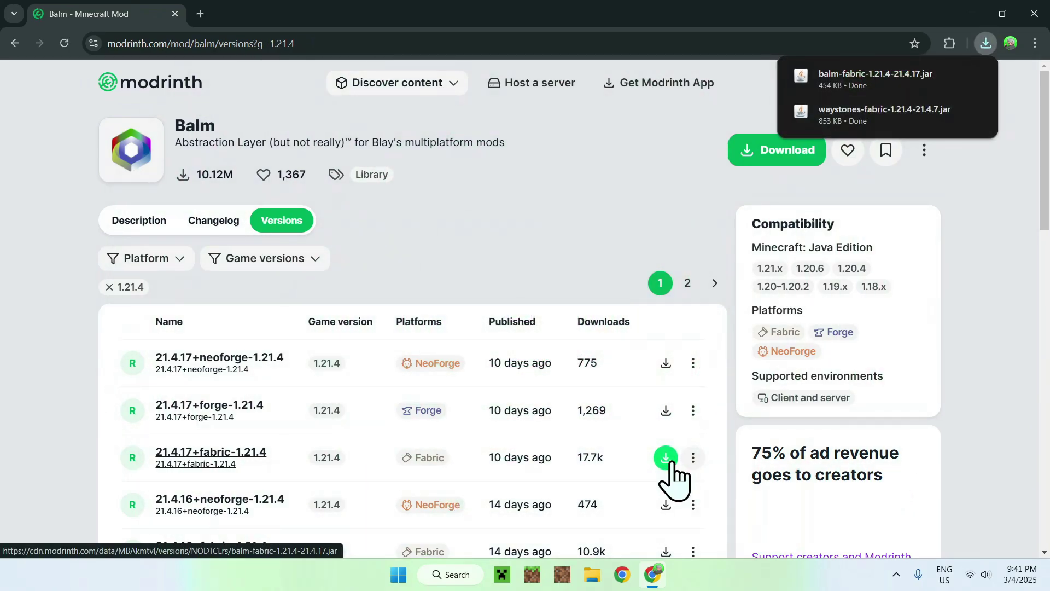
Step: Open the details of Balm 21.4.17+fabric-1.21.4 and go to its required dependency Fabric API
left_click(189, 455)
scroll(59, 435, "down", 3)
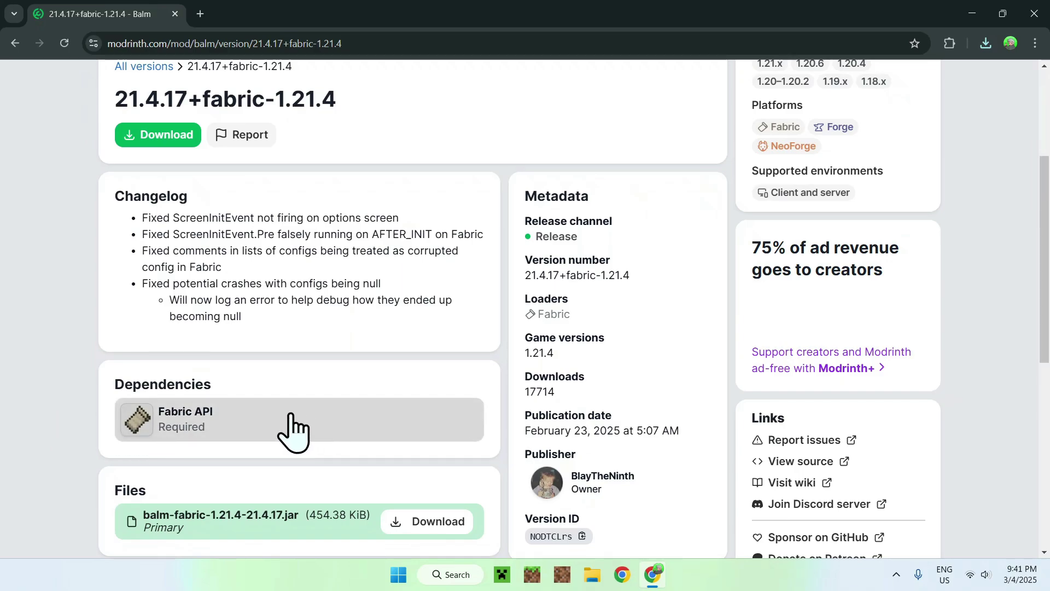
left_click(260, 429)
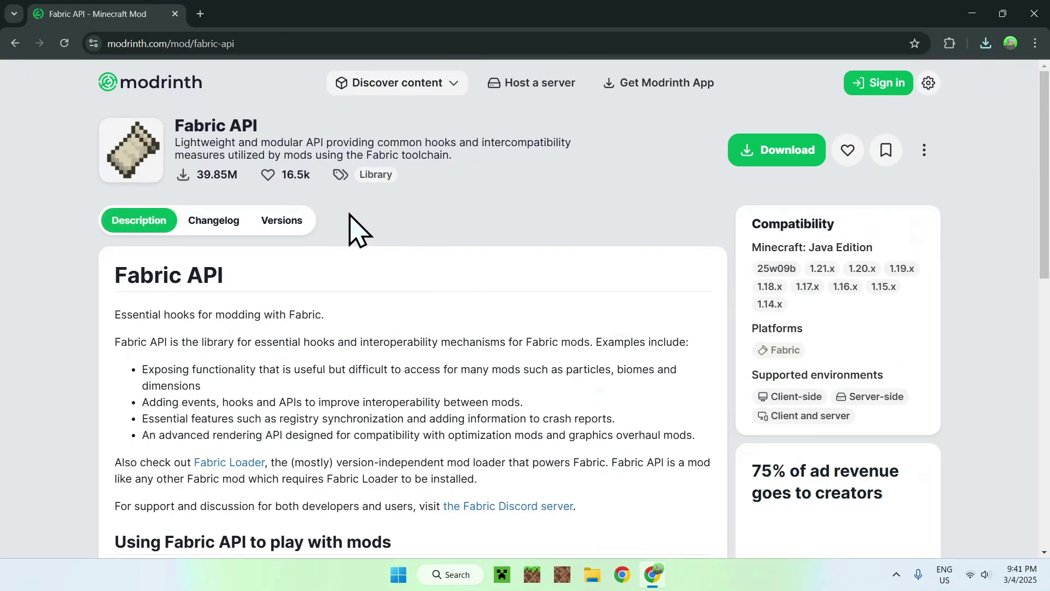
Step: Filter Fabric API's versions to game version 1.21.4 and download the 0.118.0+1.21.4 release
left_click(275, 226)
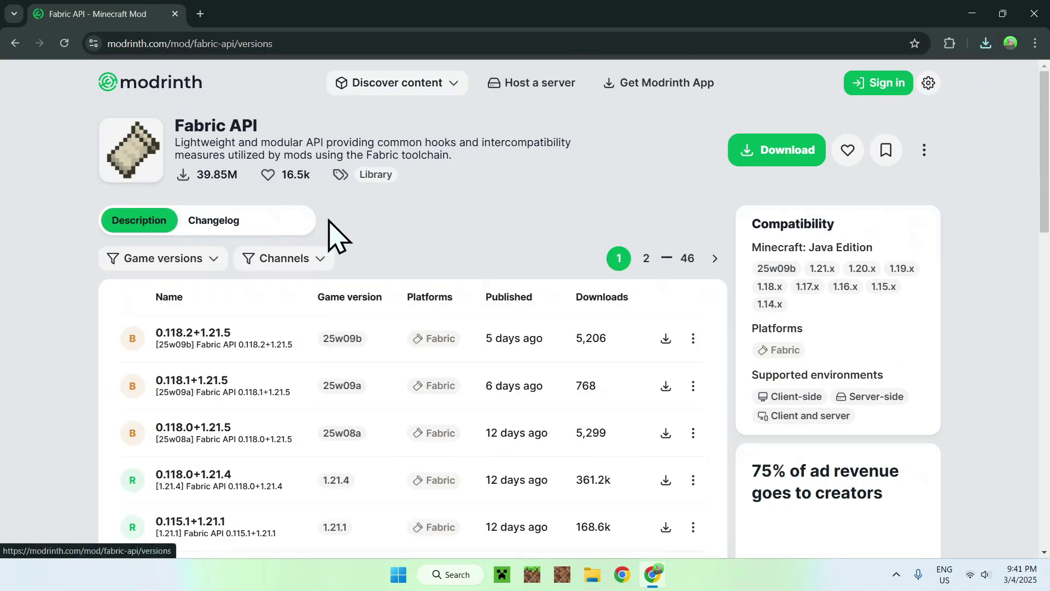
left_click(185, 262)
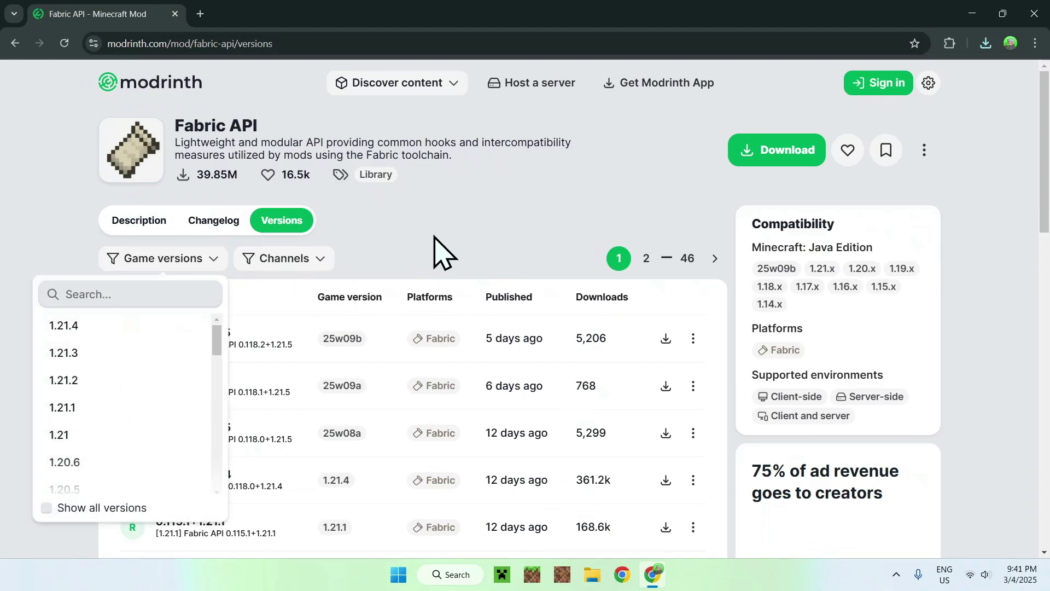
left_click(121, 329)
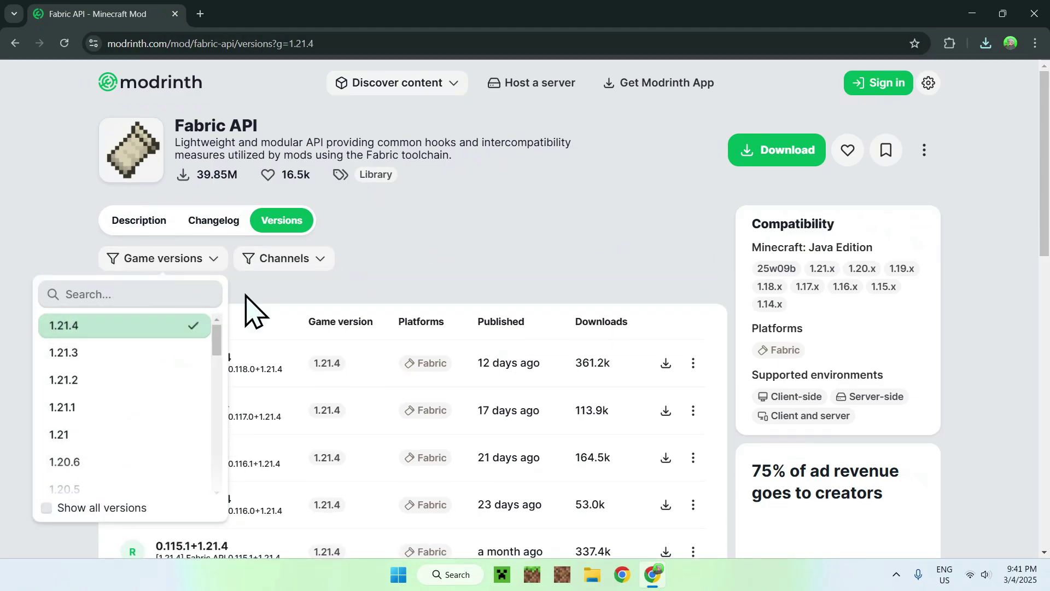
left_click(427, 237)
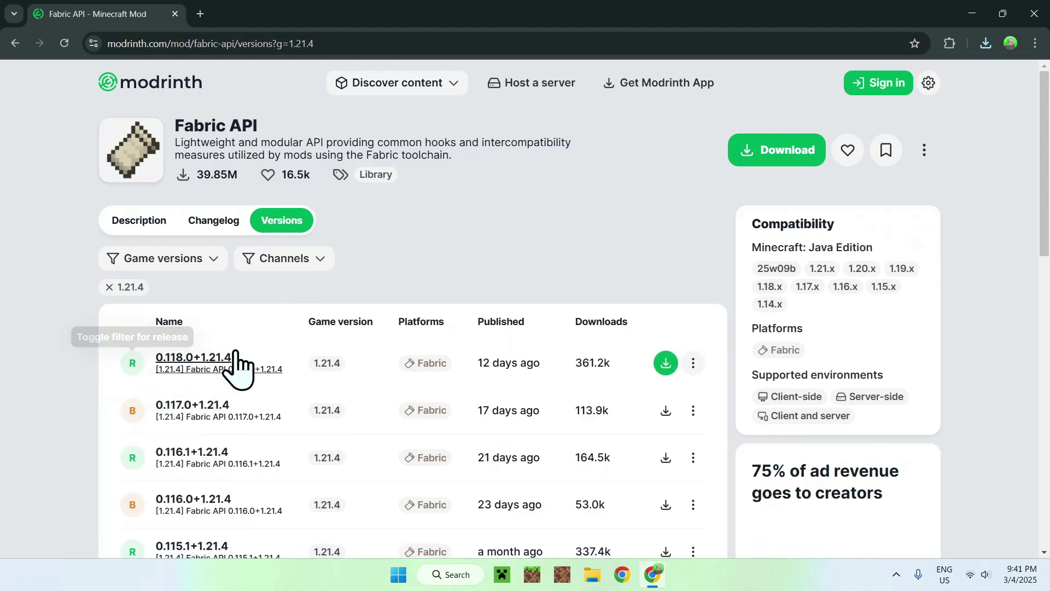
left_click(665, 363)
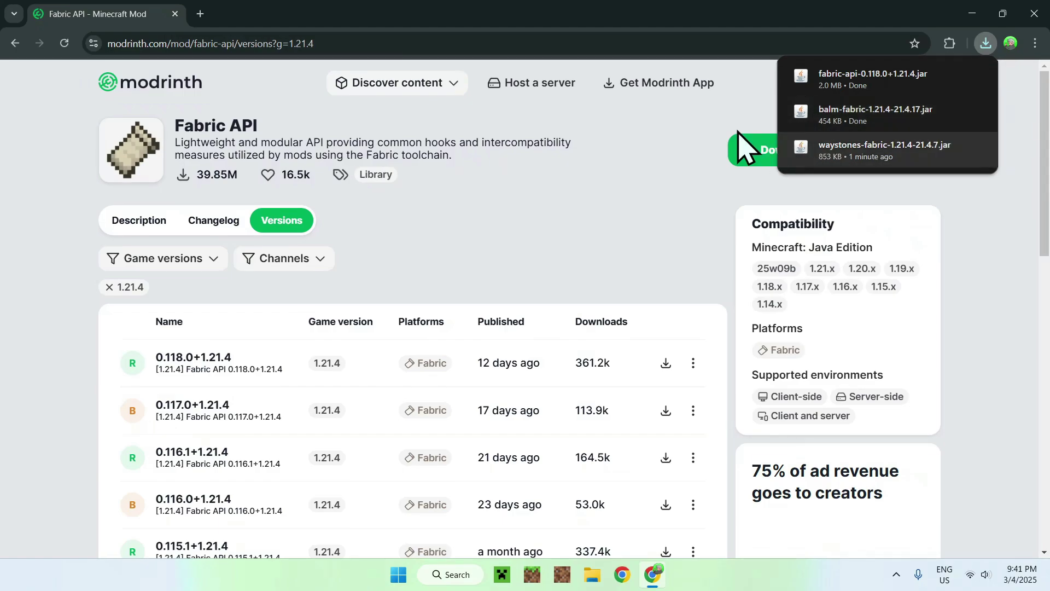
Step: Search the web for "Fabric Minecraft" in a new browser tab and open the Fabric home page at fabricmc.net
left_click(200, 14)
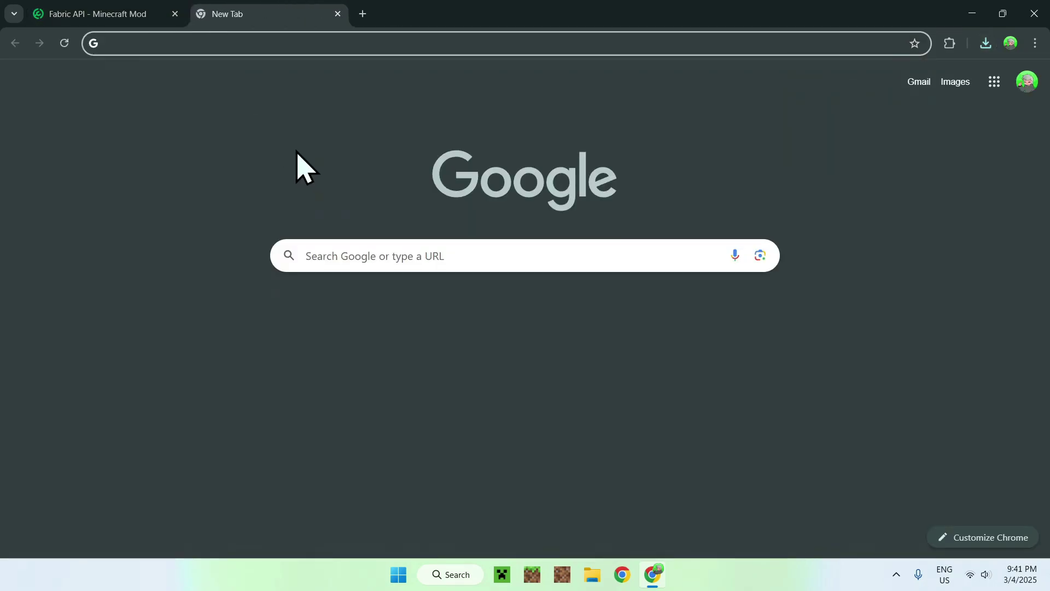
left_click(326, 257)
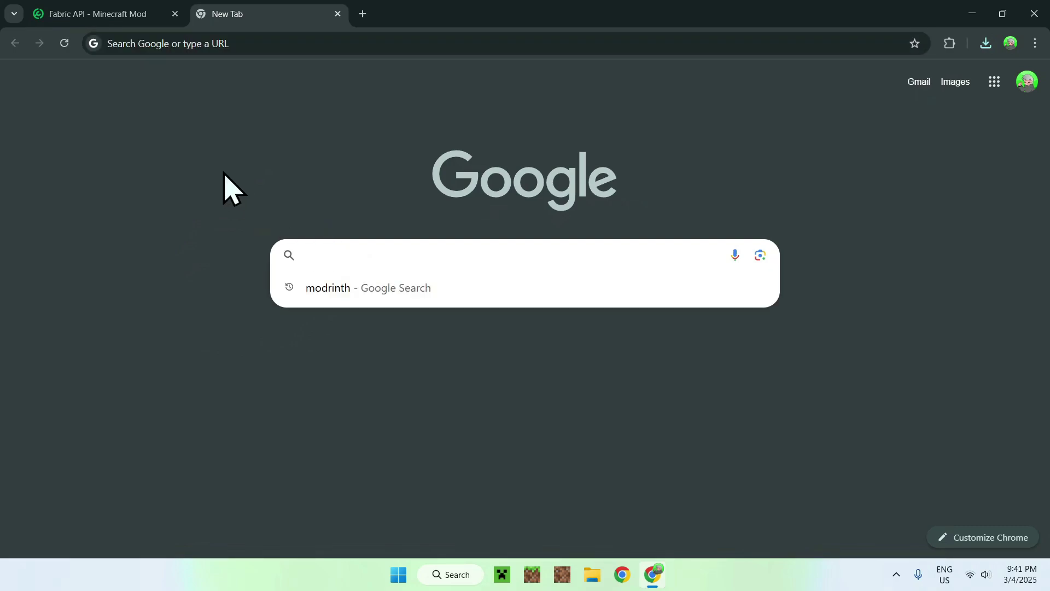
type("Fabric M")
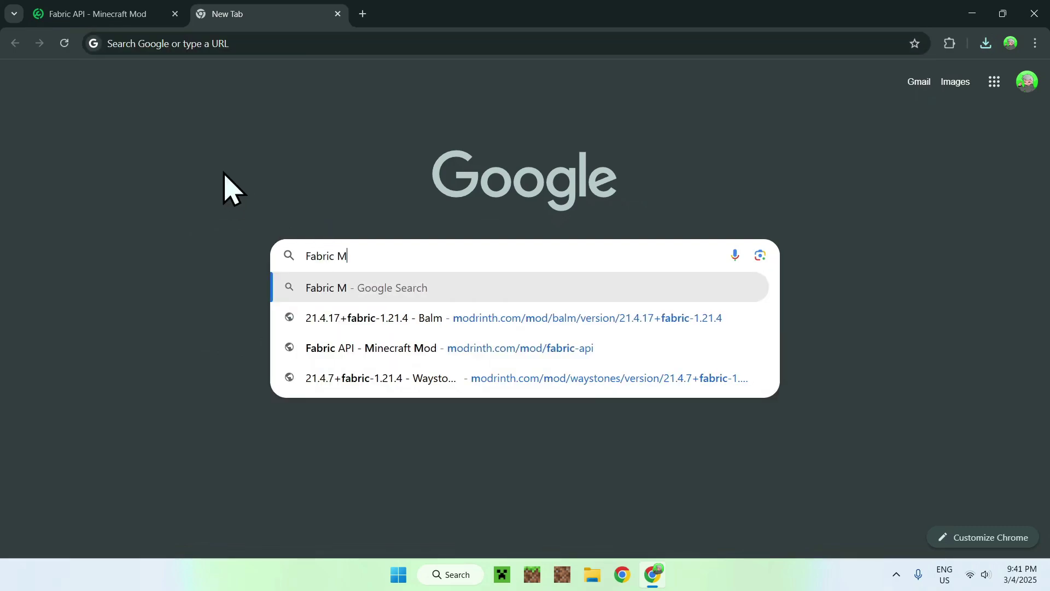
type("inecraft")
key("Return")
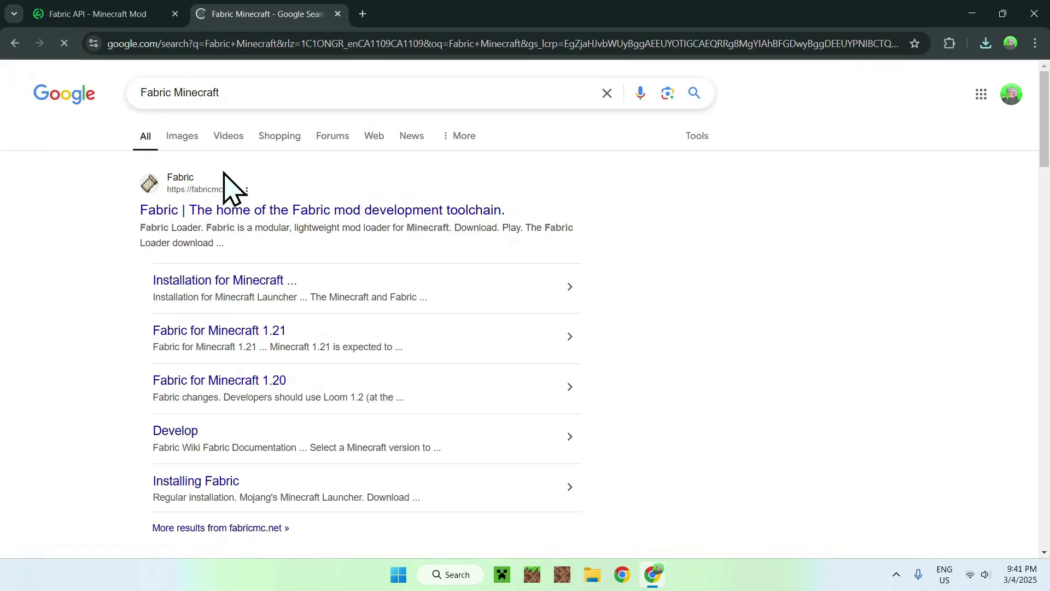
left_click(188, 214)
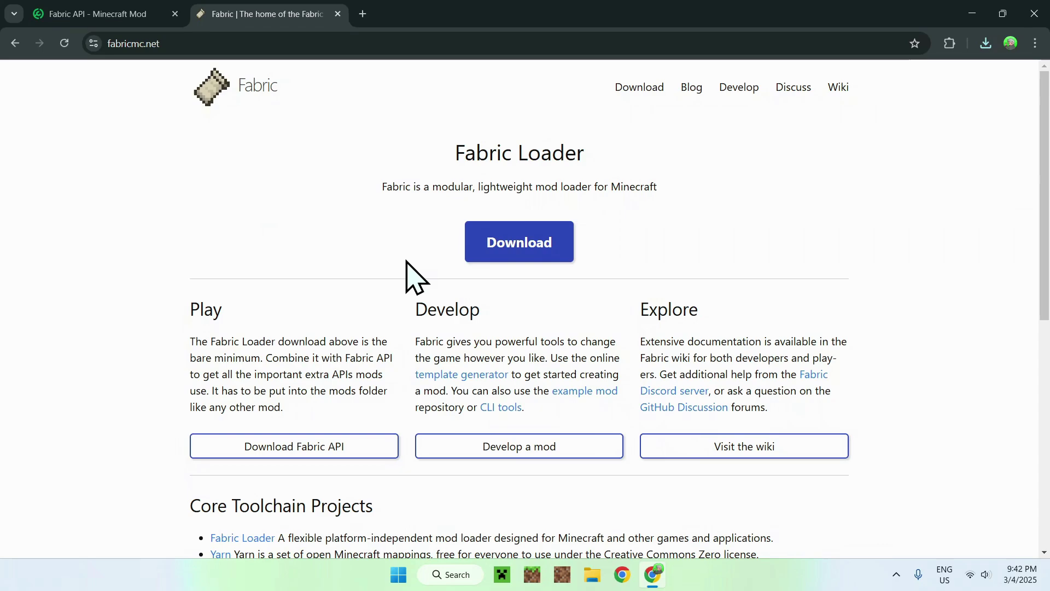
Step: Download the Fabric Loader installer for Windows and close the browser
left_click(517, 249)
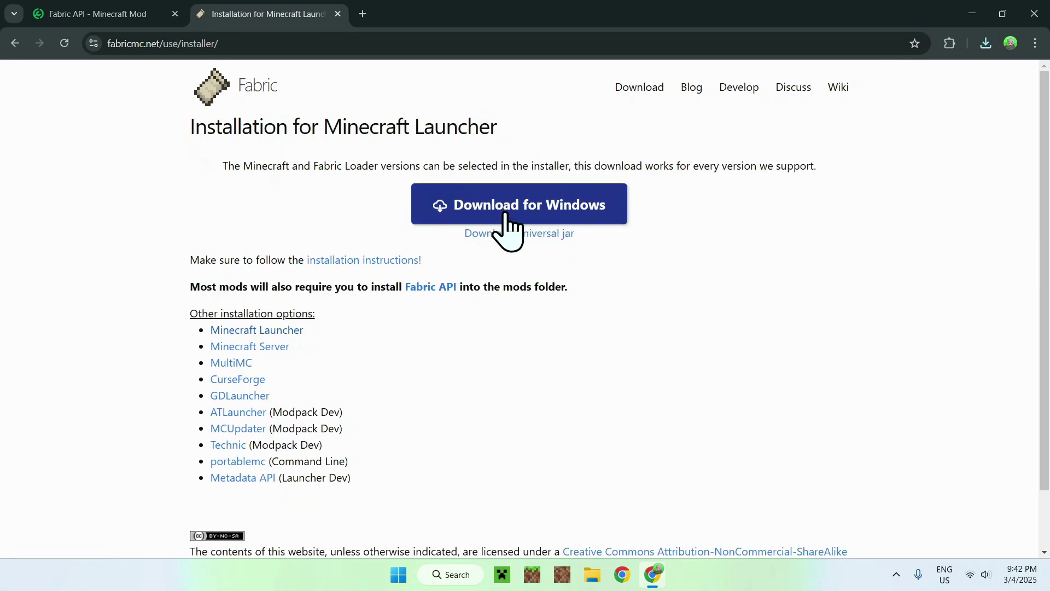
left_click(526, 207)
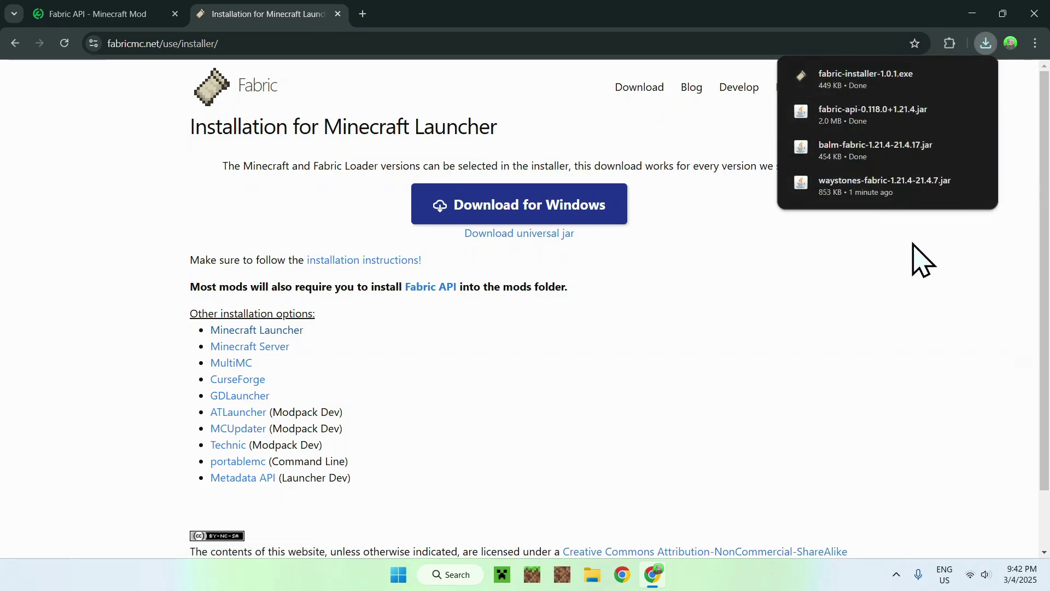
left_click(1034, 13)
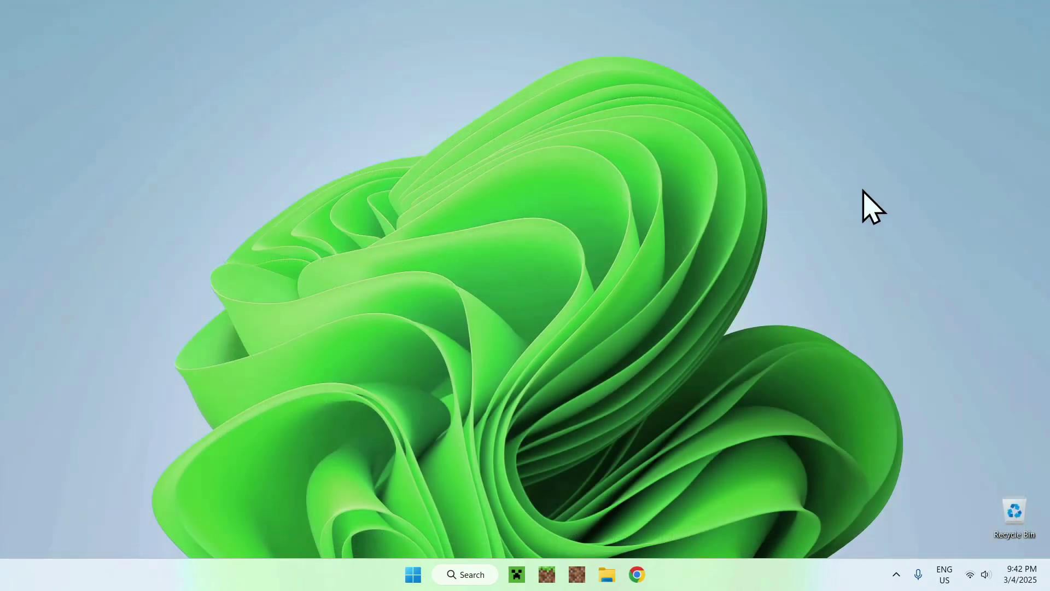
Step: Run fabric-installer-1.0.1.exe from the Downloads folder, install the Fabric client for Minecraft 1.21.4, and close the installer
left_click(610, 572)
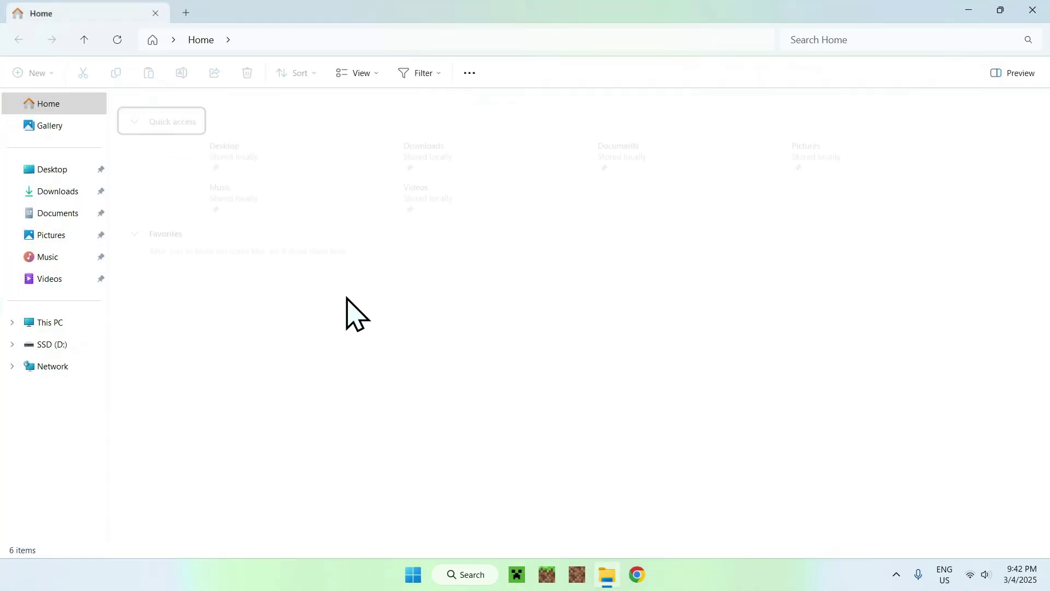
left_click(93, 191)
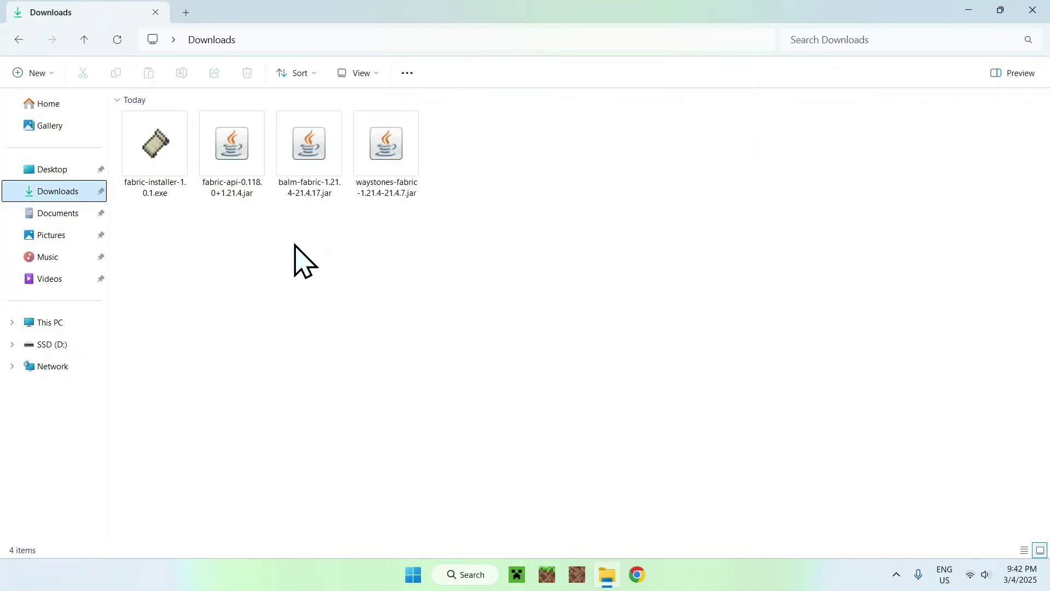
double_click(143, 184)
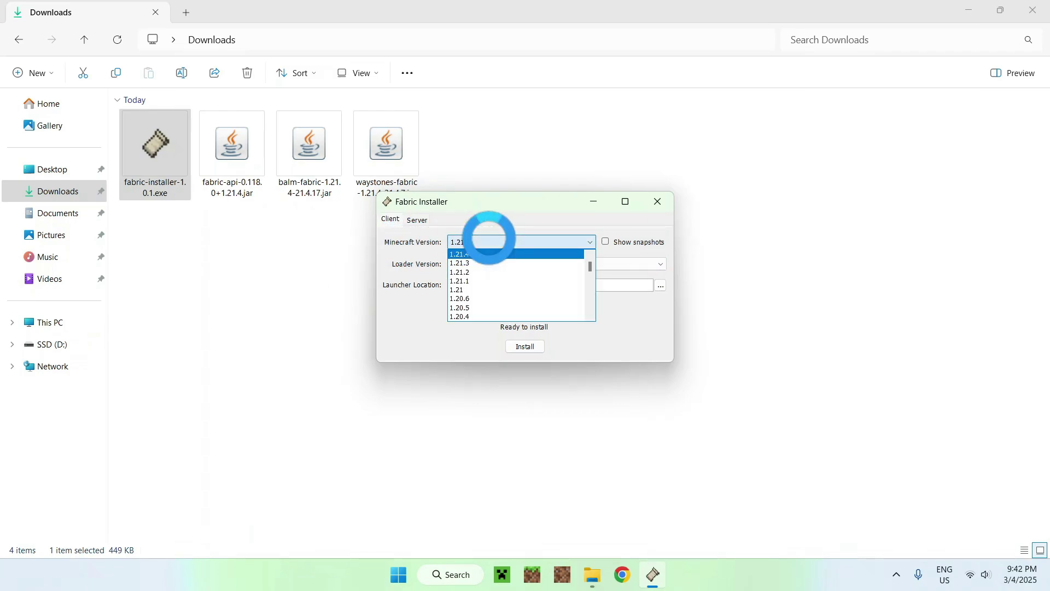
scroll(495, 296, "down", 2)
scroll(495, 295, "up", 2)
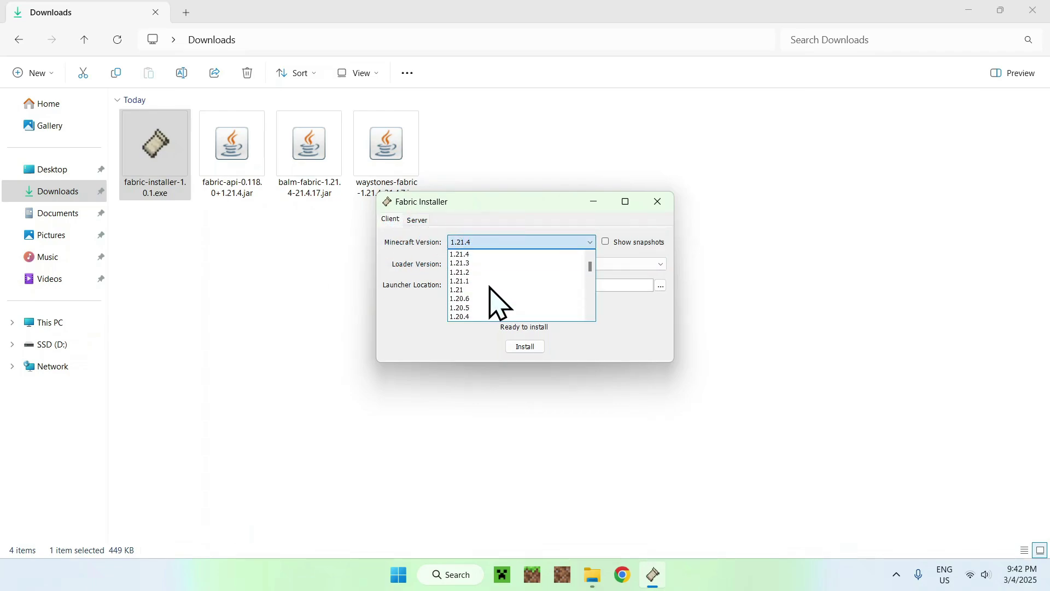
left_click(483, 251)
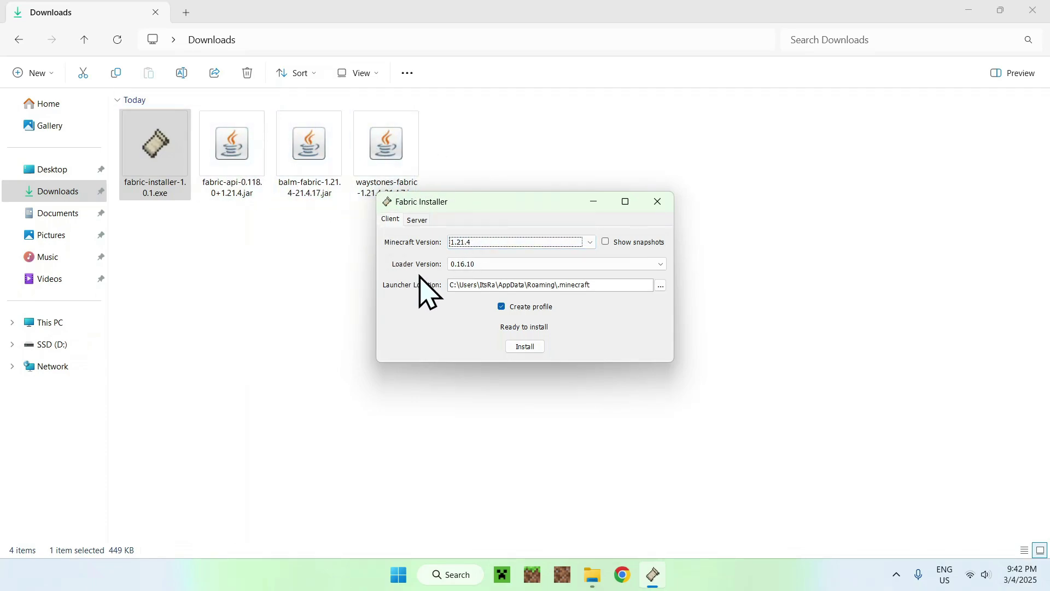
left_click(524, 348)
left_click(526, 309)
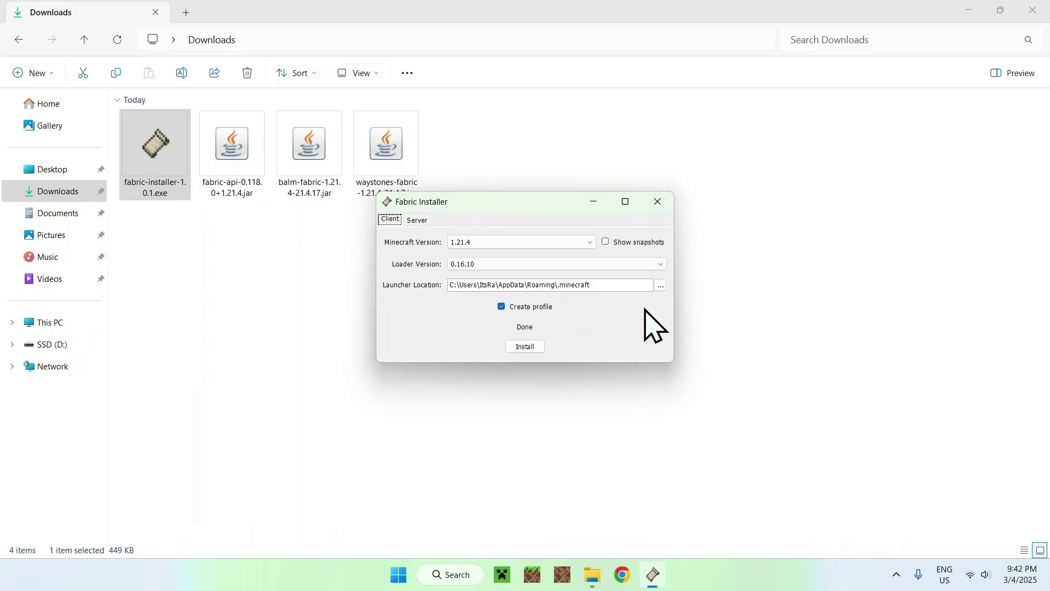
left_click(659, 202)
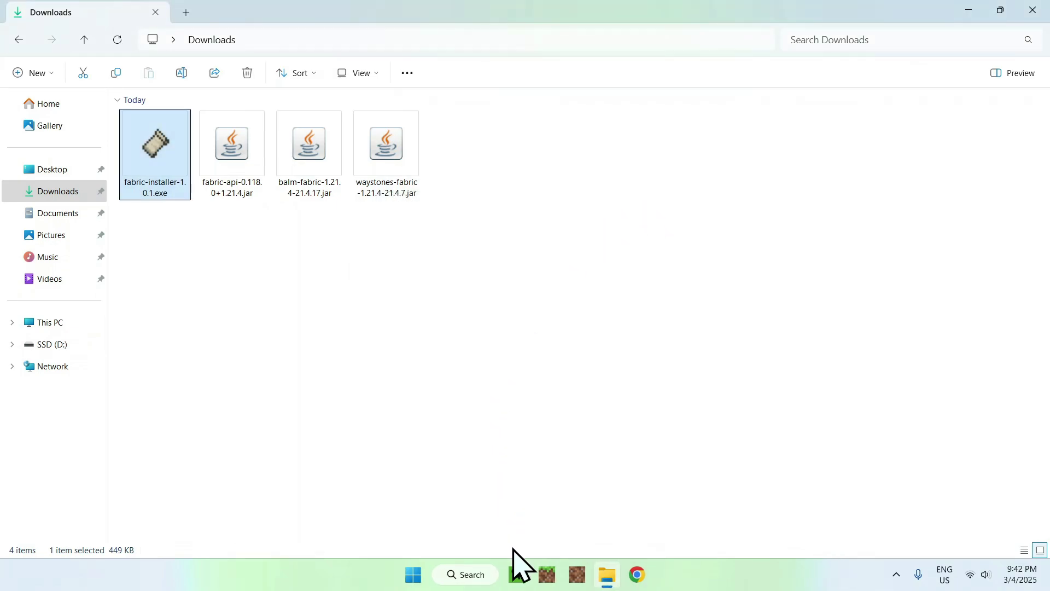
Step: Switch to the Minecraft Launcher, open the fabric-loader-1.21.4 installation's game folder, and enter its mods folder
left_click(516, 573)
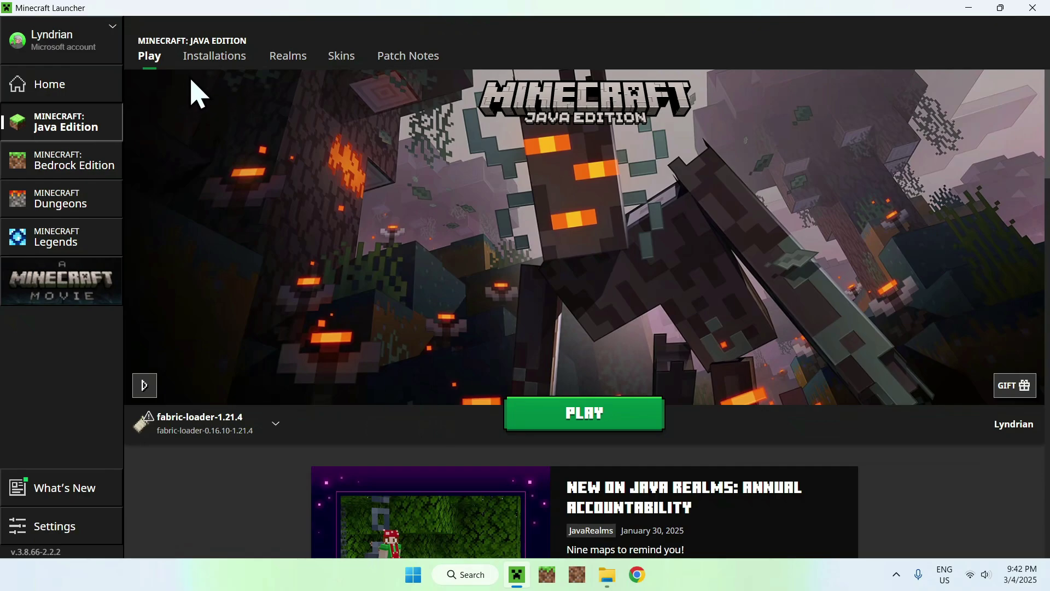
left_click(213, 59)
mouse_move(485, 211)
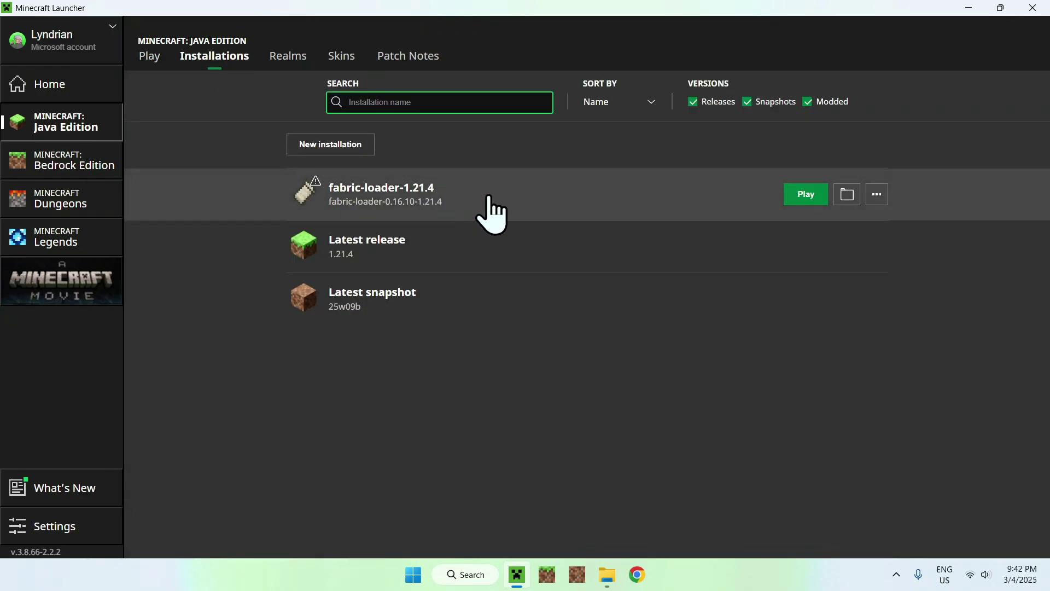
left_click(845, 196)
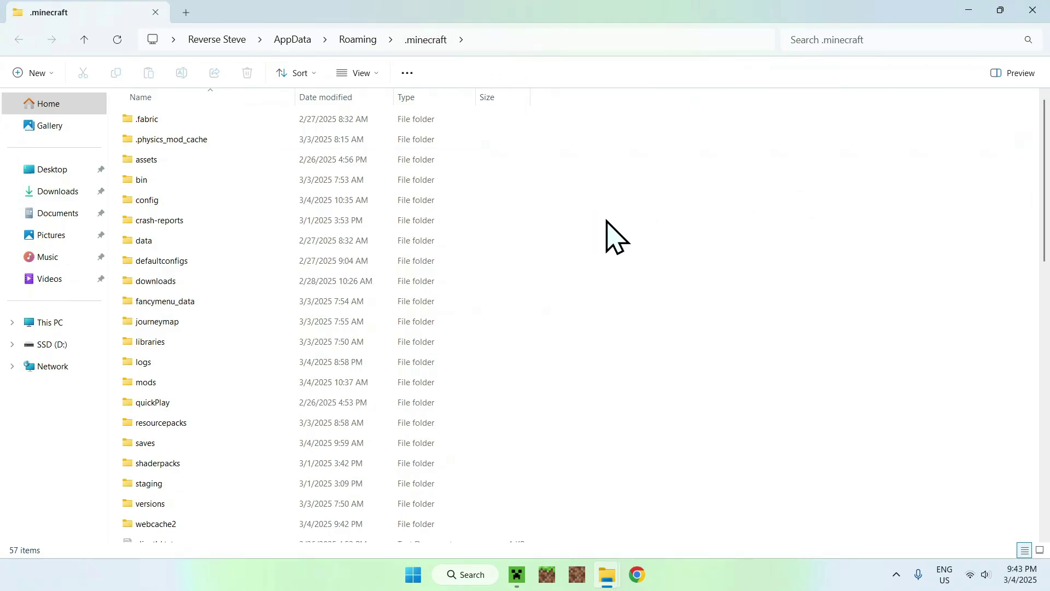
left_click(304, 383)
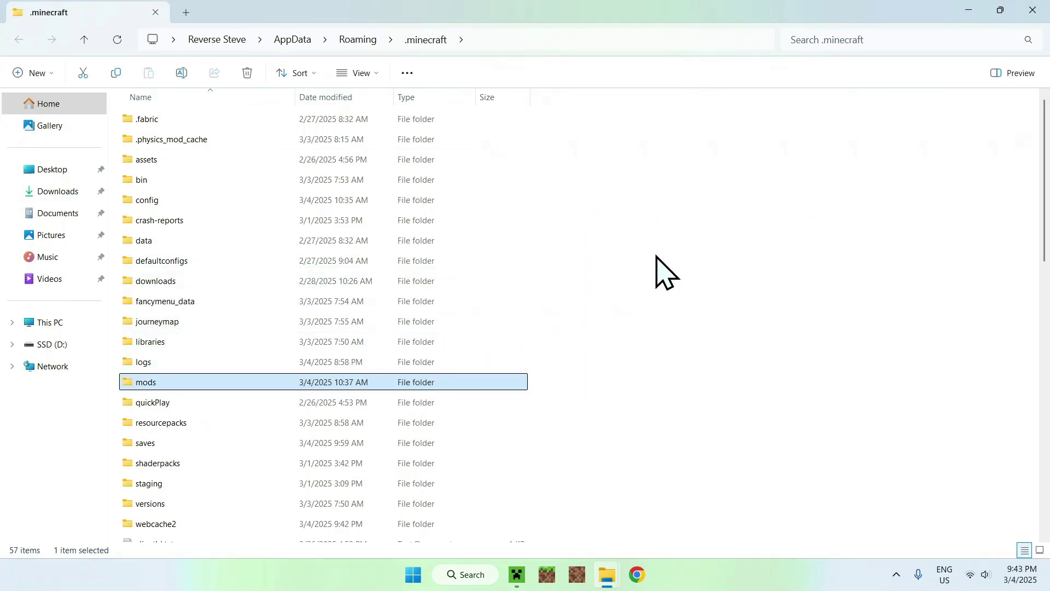
double_click(249, 381)
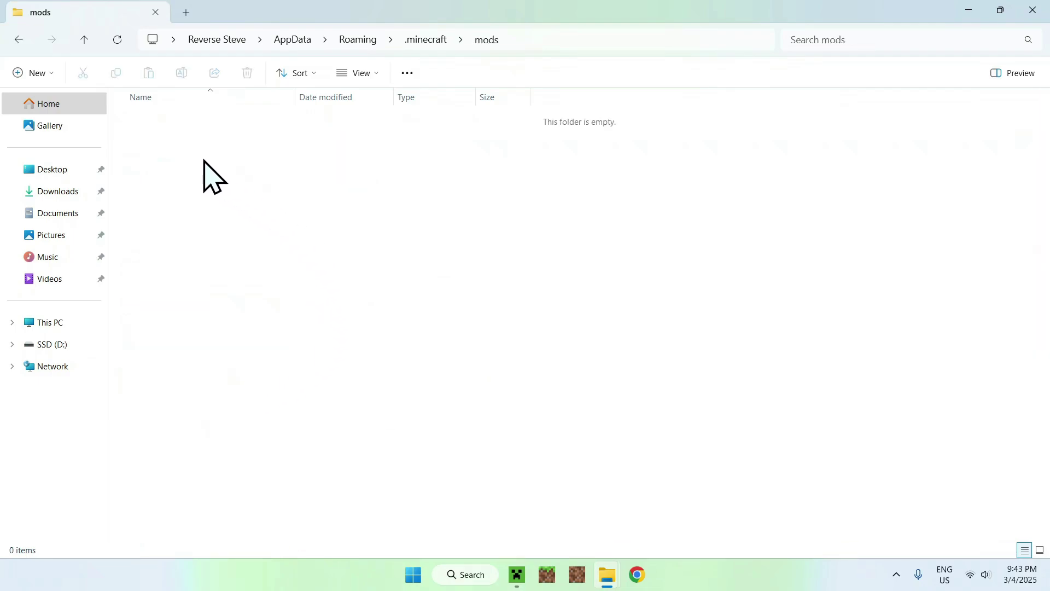
Step: Copy the Fabric API, Balm and Waystones jar files from Downloads into the .minecraft mods folder
left_click(57, 192)
left_click_drag(478, 244, 225, 150)
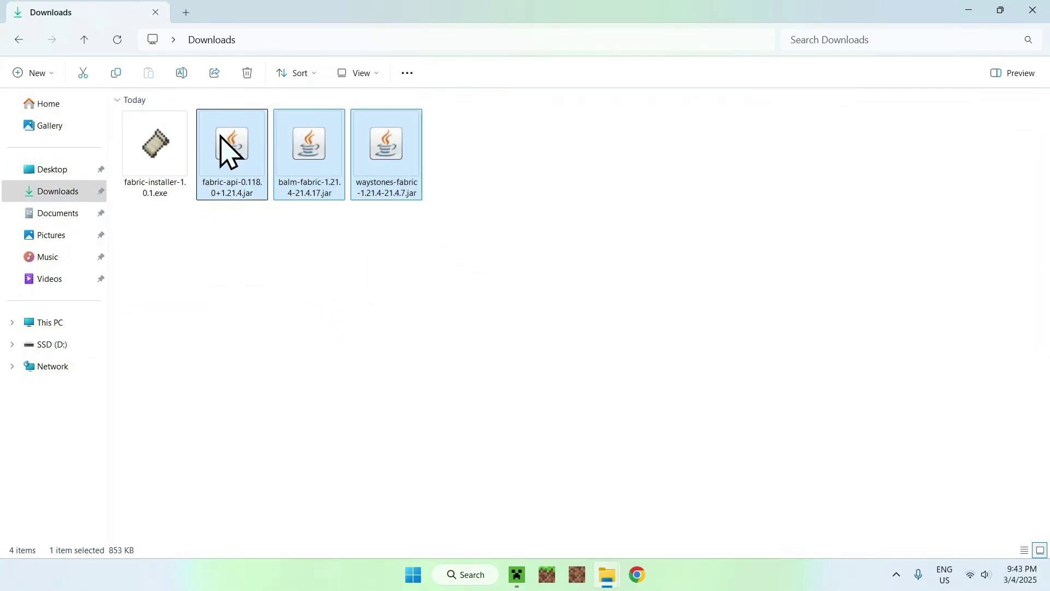
left_click(116, 79)
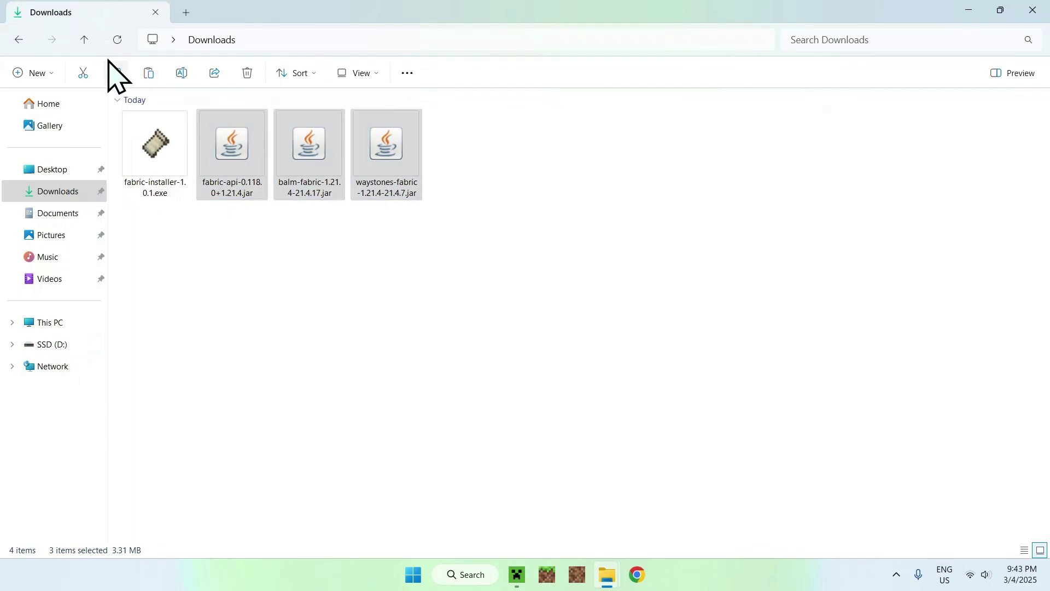
left_click(19, 41)
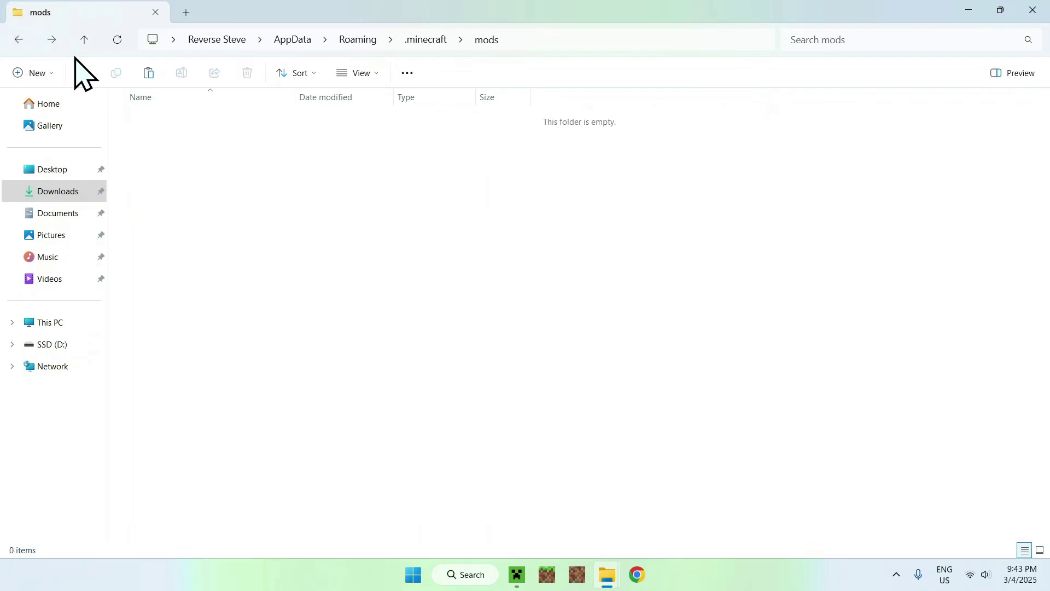
left_click(148, 73)
left_click(283, 184)
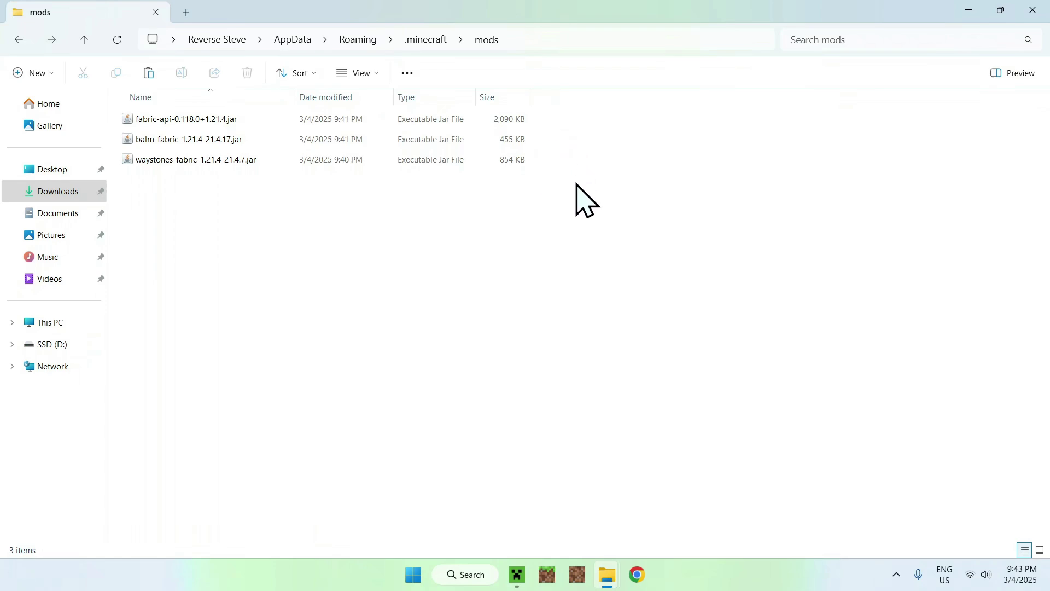
Step: Return to the Minecraft Launcher, start the game with the fabric-loader-1.21.4 profile, and maximize the game window
left_click(518, 576)
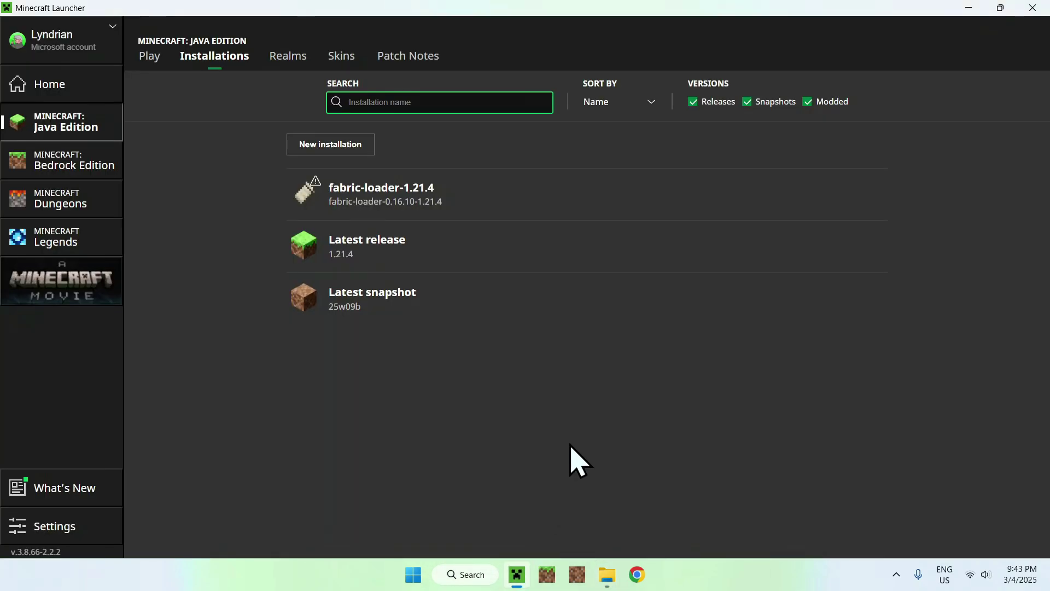
left_click(146, 59)
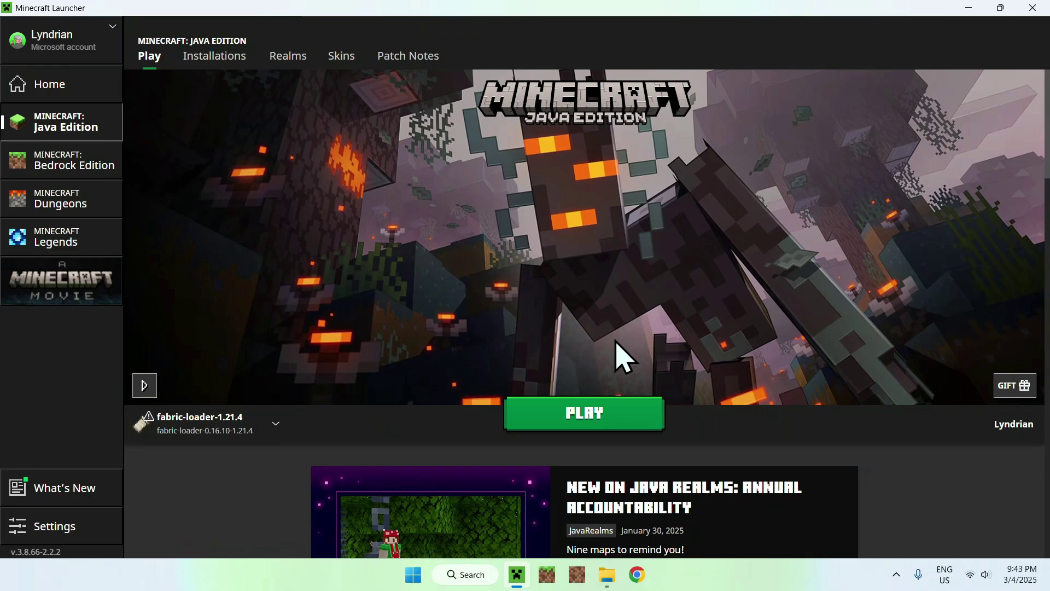
left_click(584, 422)
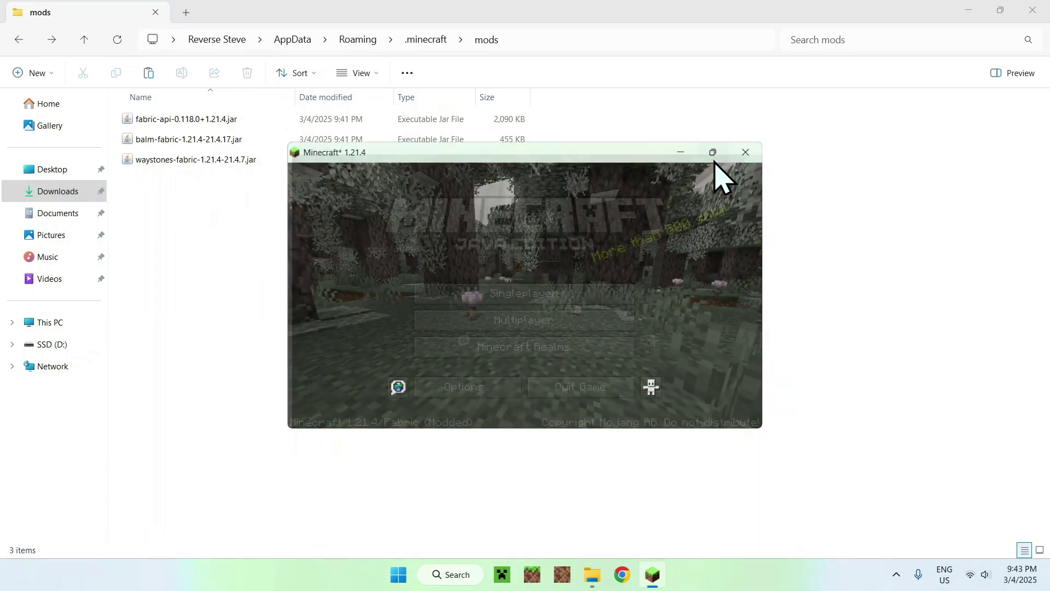
left_click(711, 154)
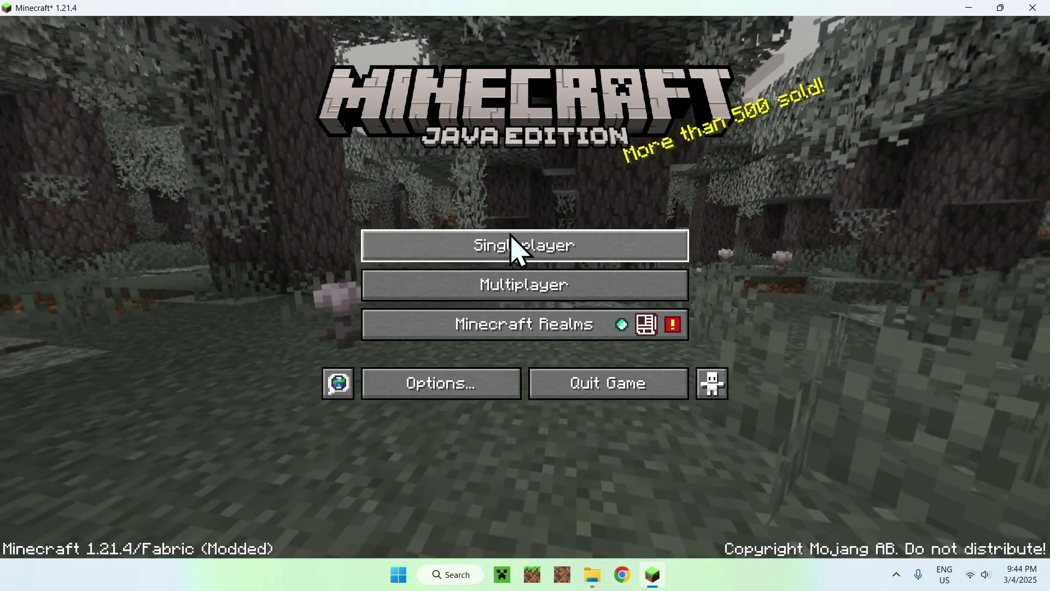
Step: Create a new singleplayer world named New World in Creative mode and enter it
left_click(513, 244)
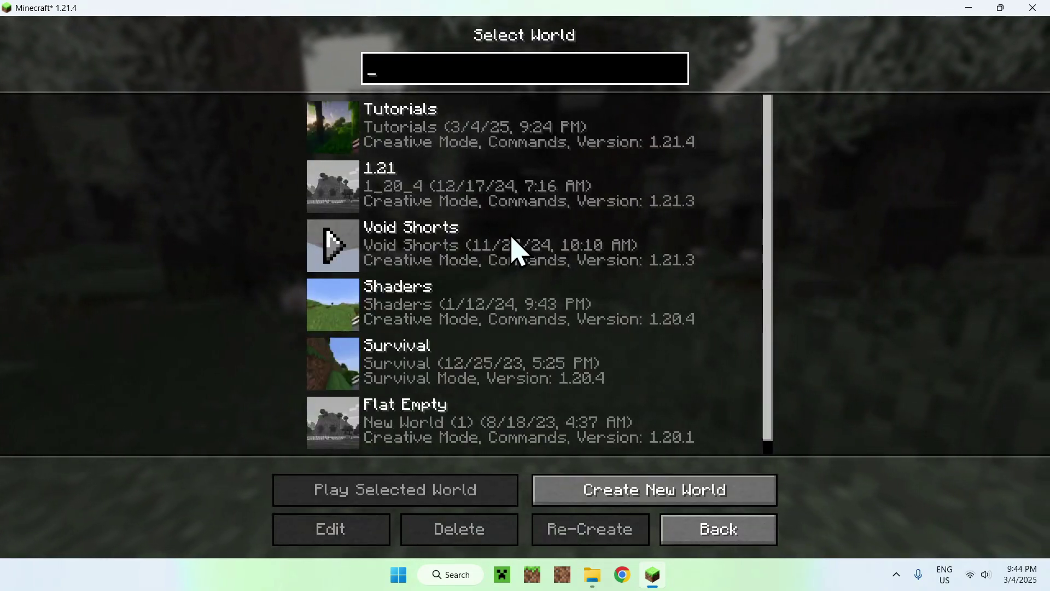
left_click(653, 481)
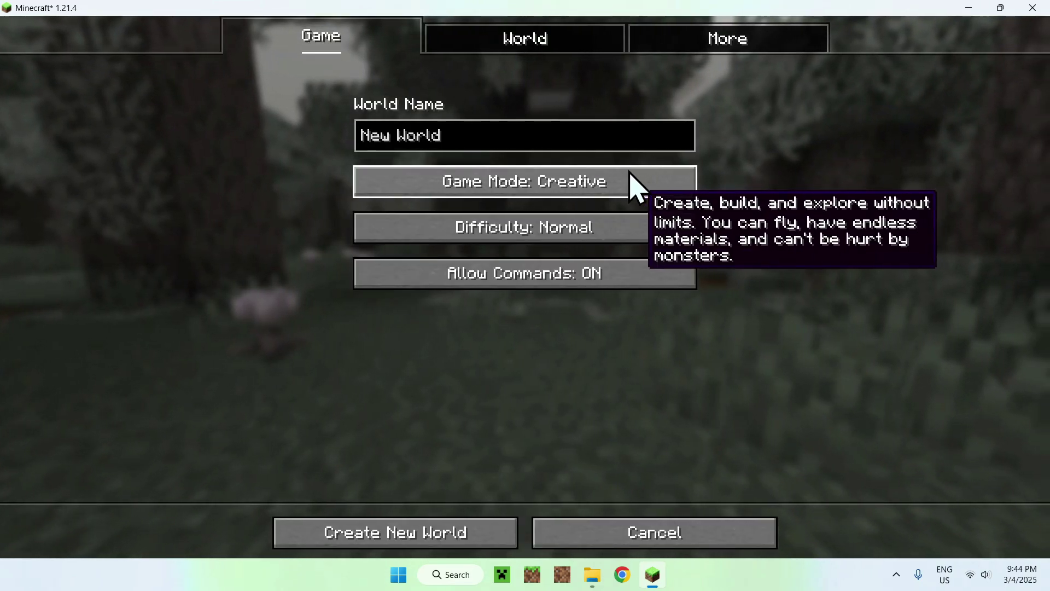
left_click(380, 536)
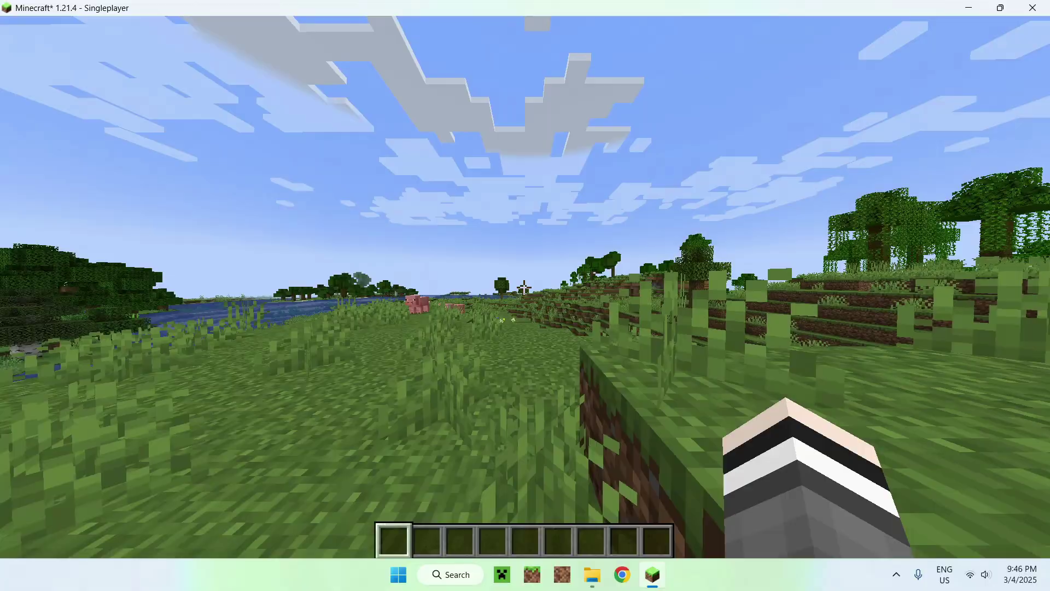
Step: Travel forward across the grassland to explore the new world
key("w")
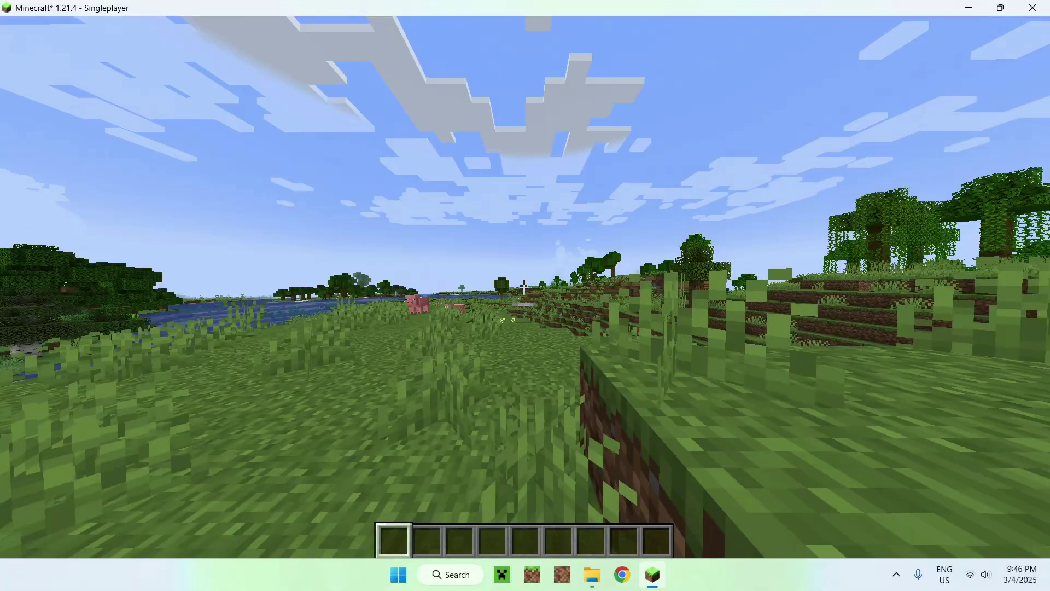
key("w")
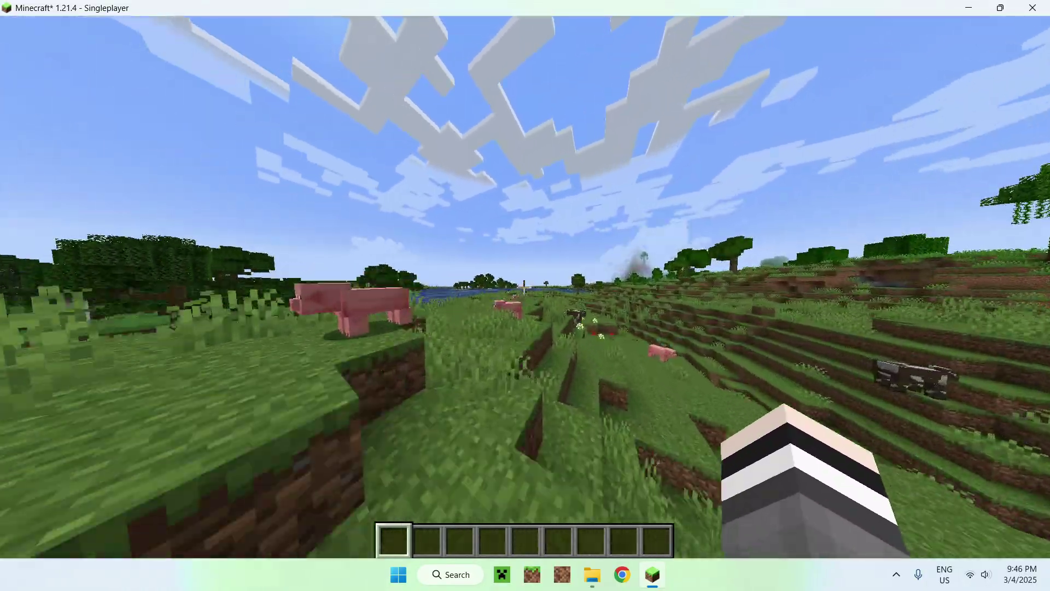
key("w")
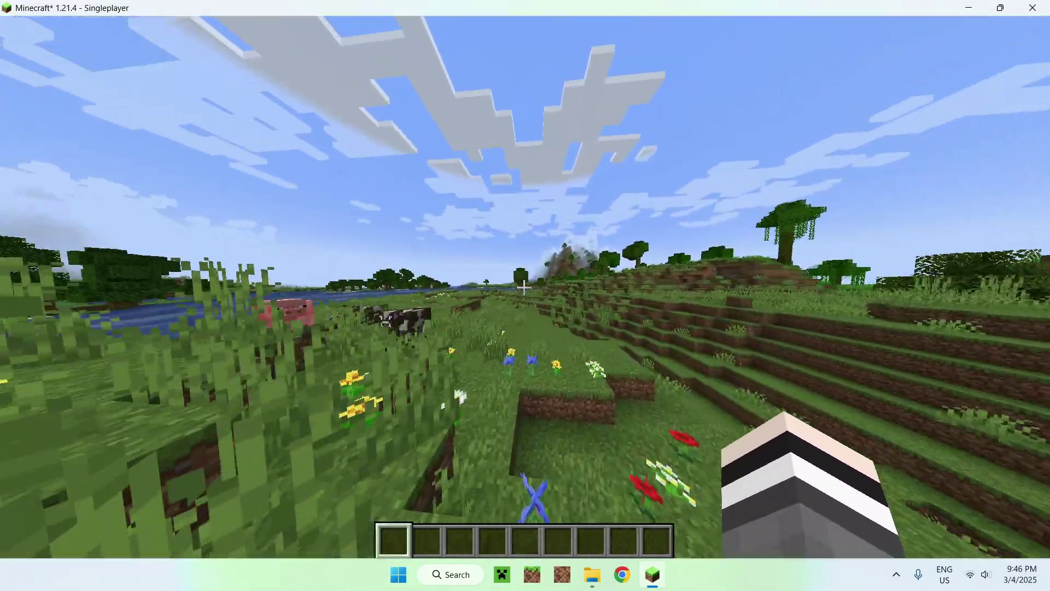
key("w")
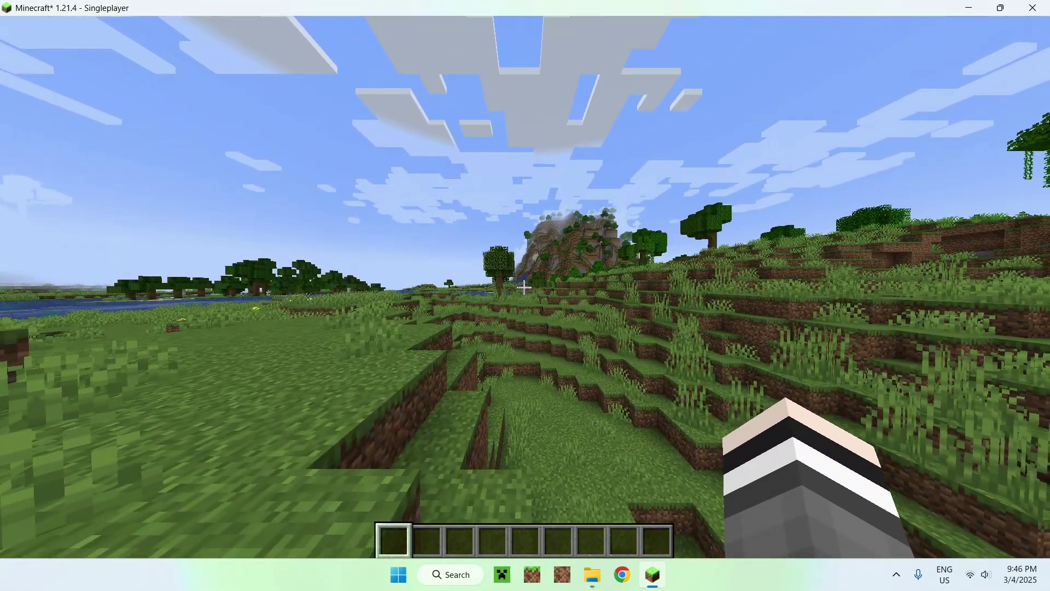
Step: Take a Waystone from the Waystones page of the creative inventory into the second hotbar slot and hold it
left_click(524, 287)
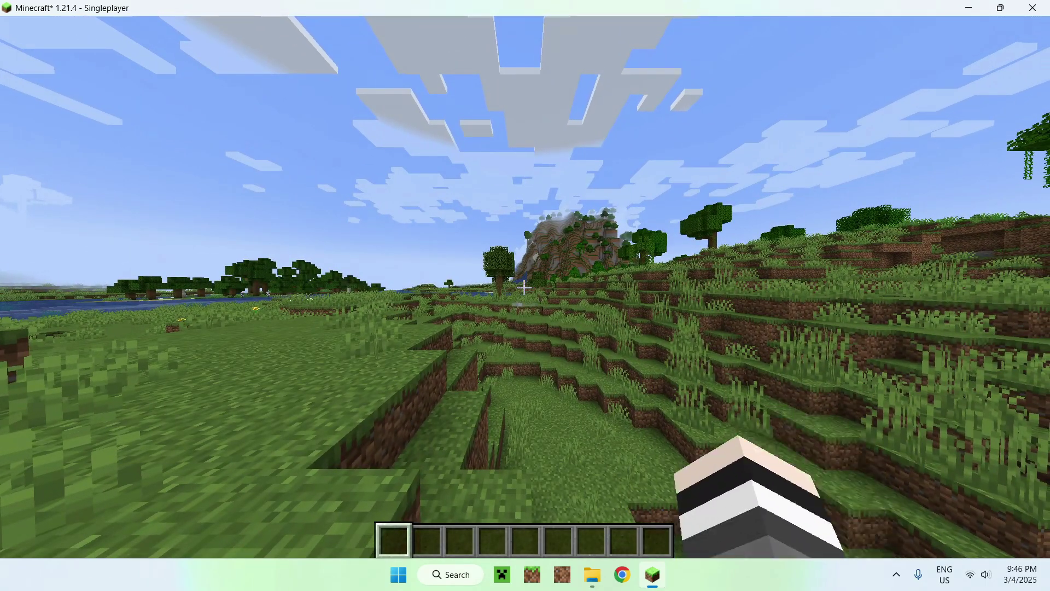
key("e")
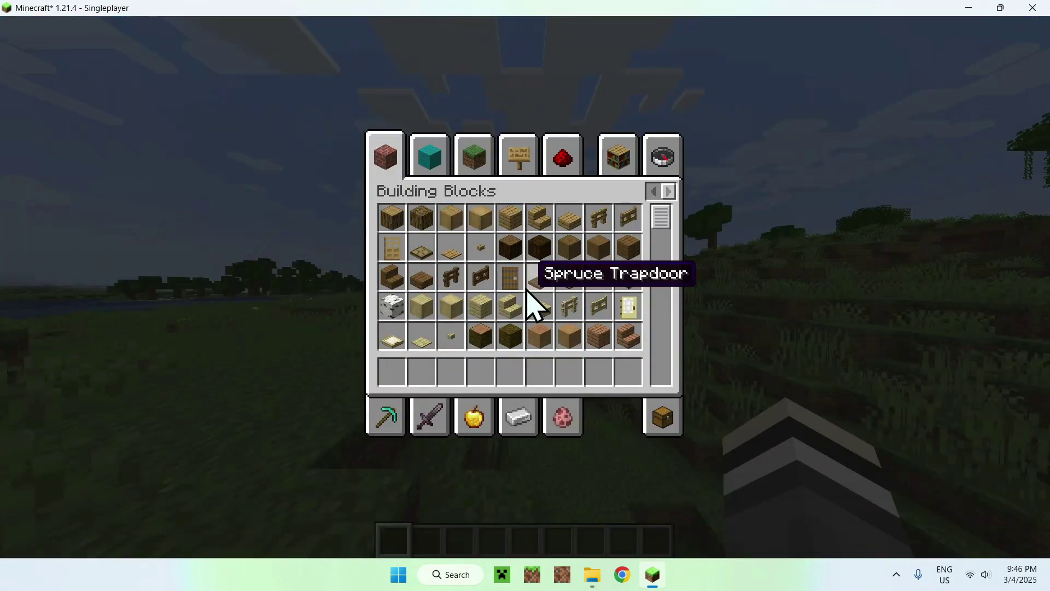
left_click(670, 191)
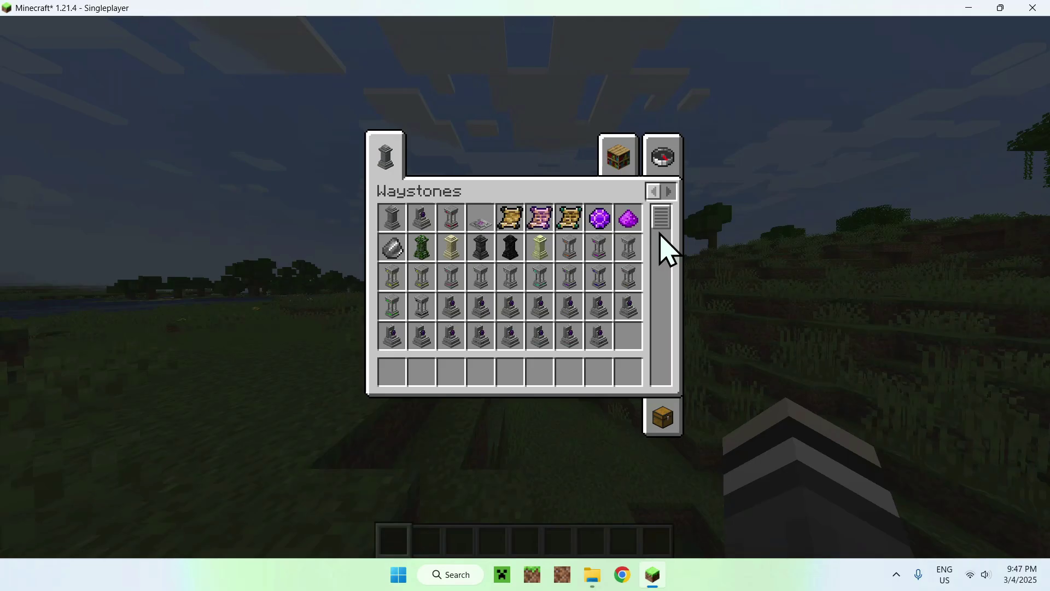
left_click(389, 219)
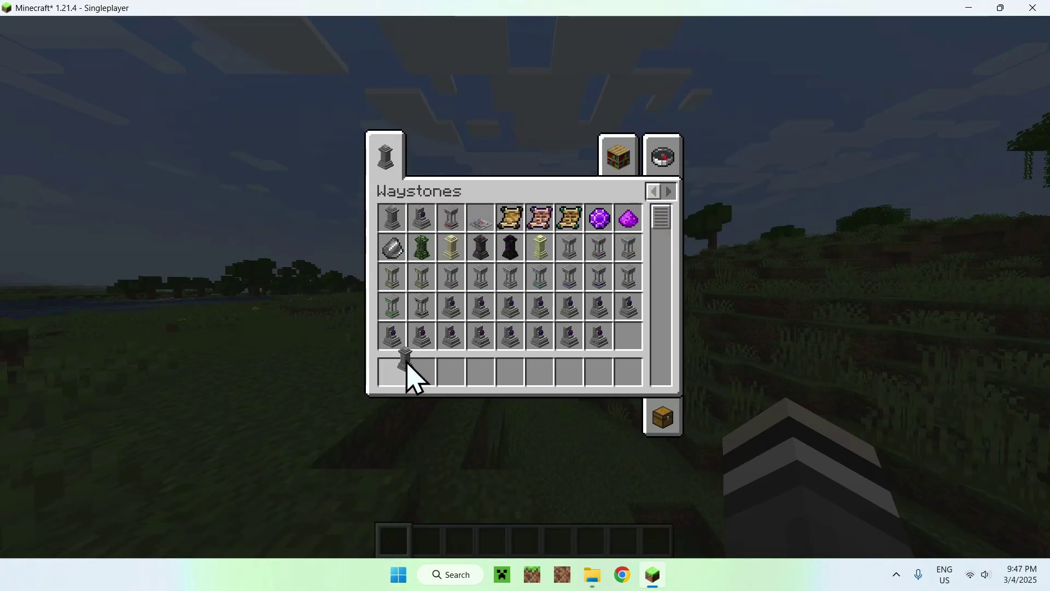
key("e")
key("2")
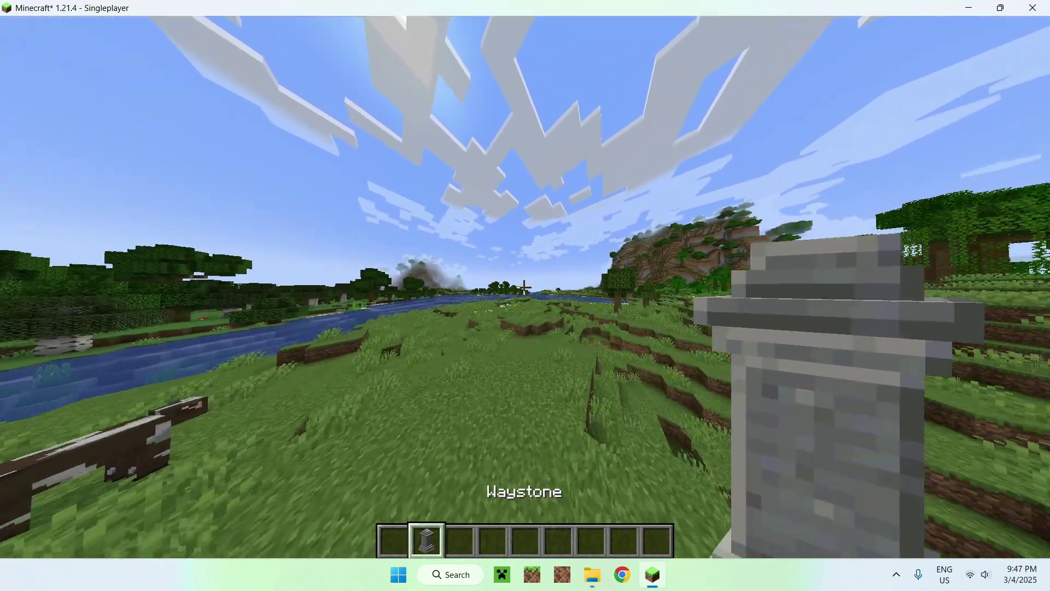
Step: Place the waystone on the grass near the river, name it 1, make it Visible to Everyone and save it
key("w")
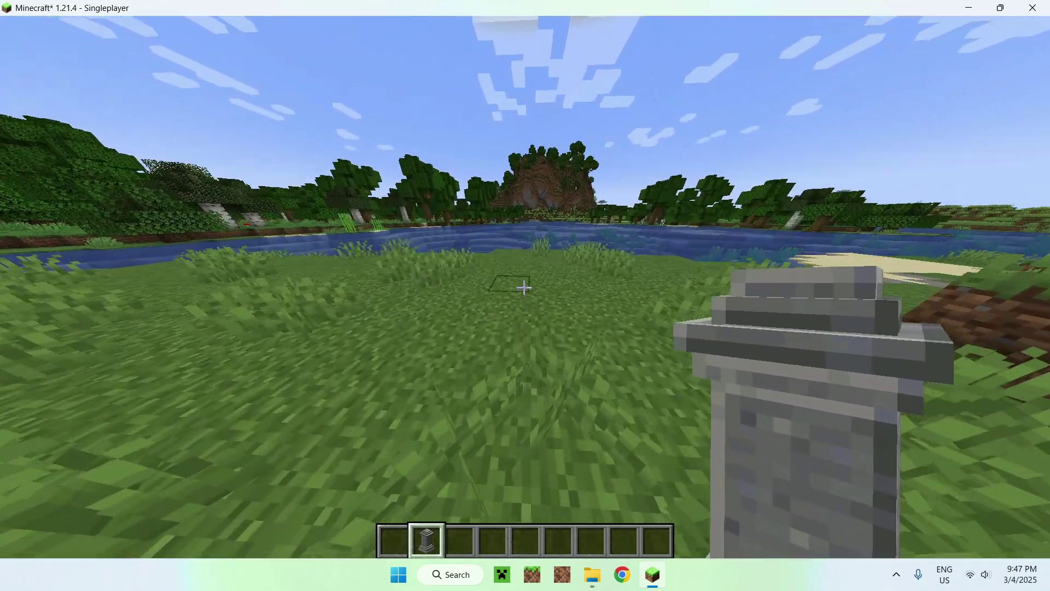
right_click(524, 288)
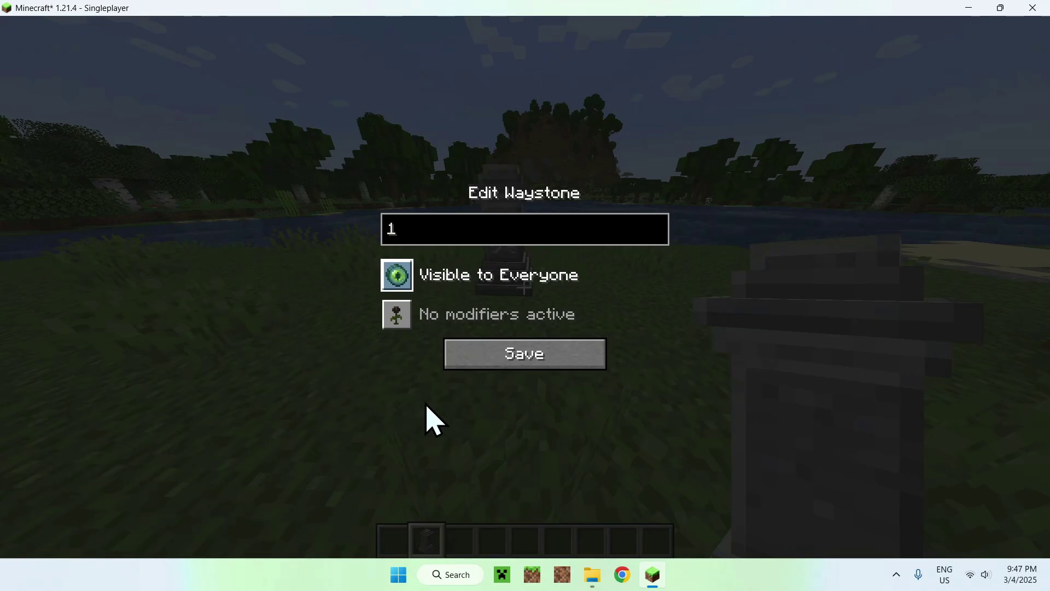
type("1")
key("Return")
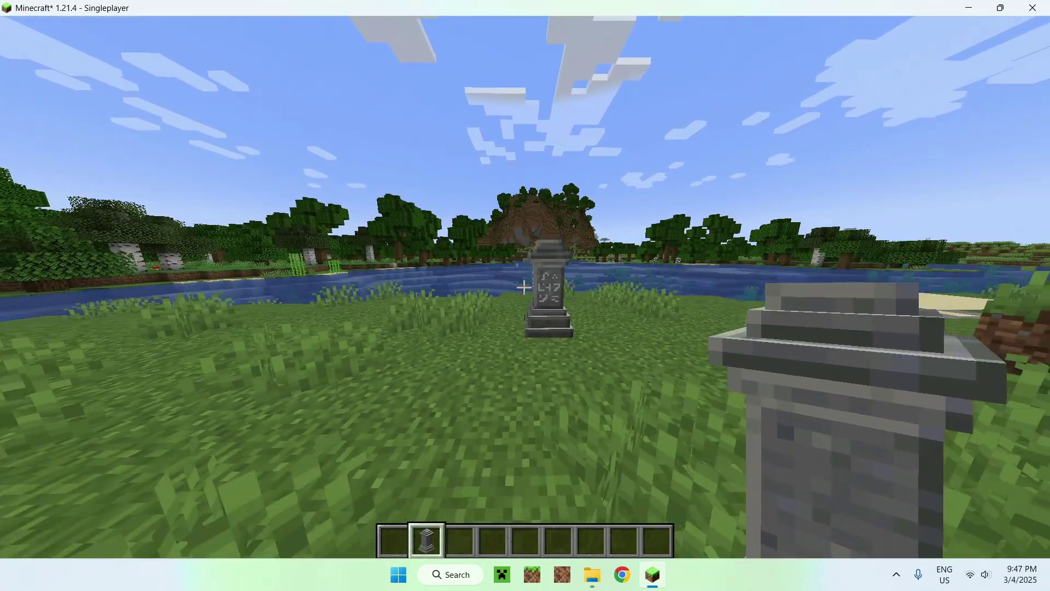
Step: Travel along the river to a small tree, place a second waystone on top of it and save it as 2
key("s")
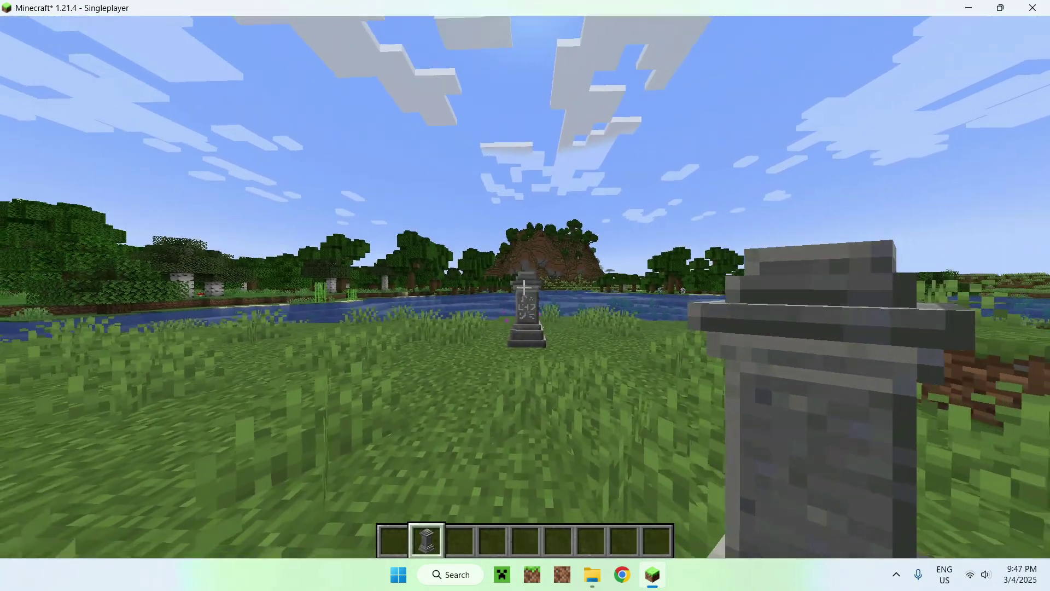
key("w")
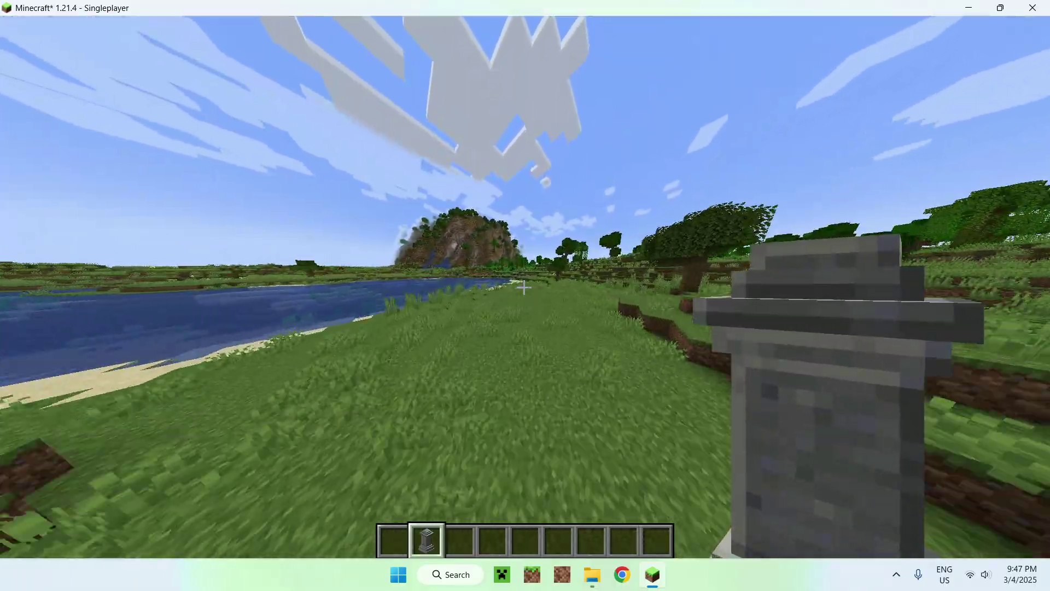
key("w")
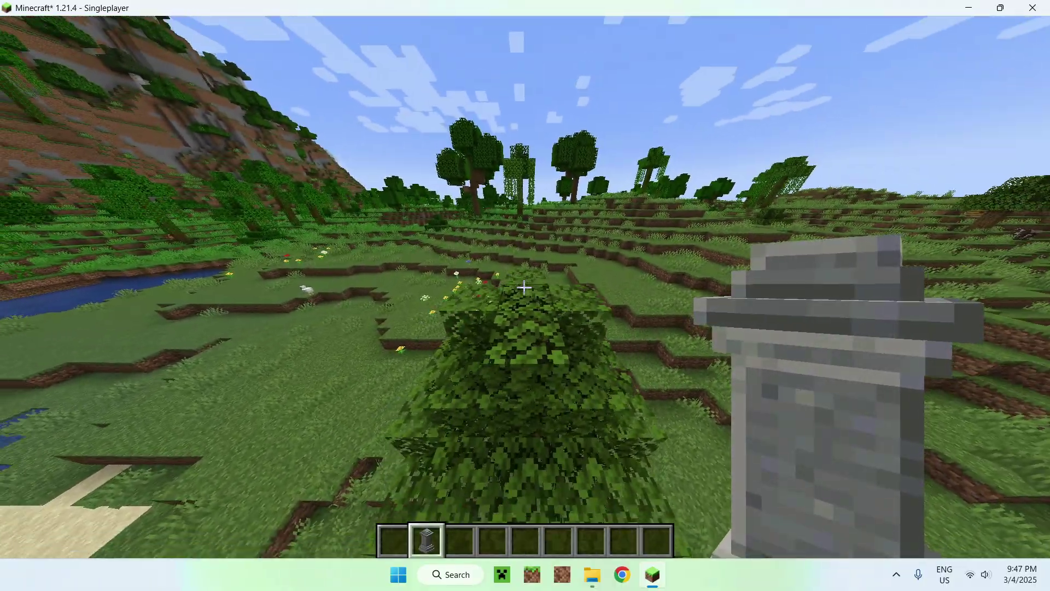
right_click(524, 288)
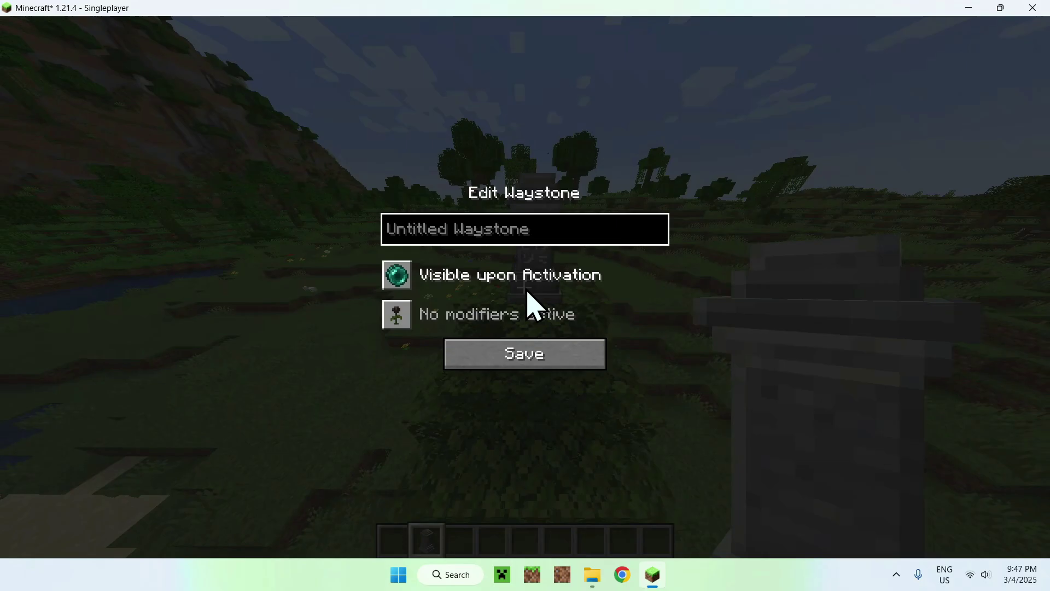
left_click(451, 365)
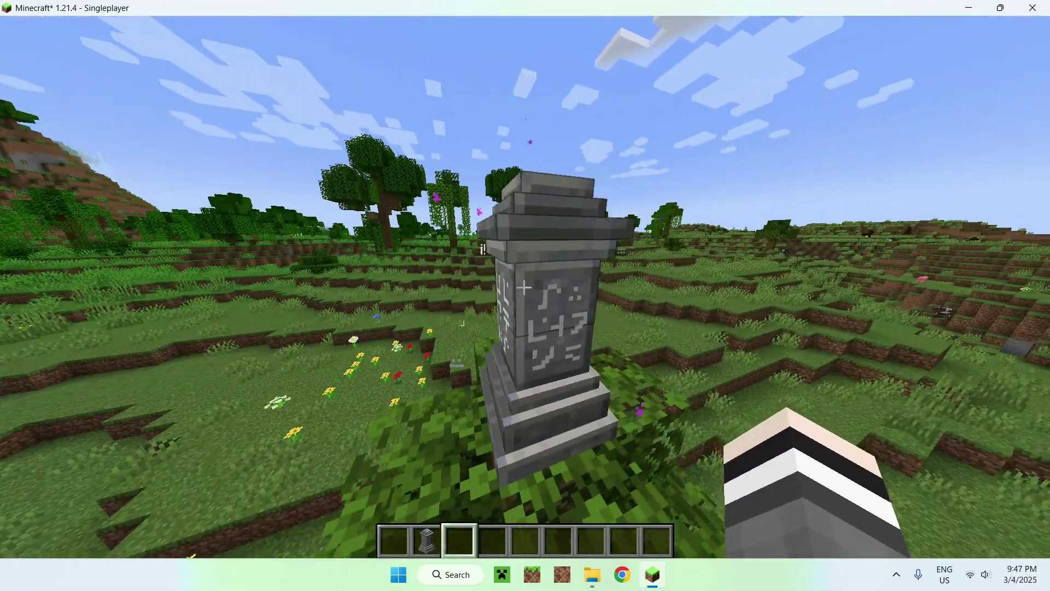
Step: Teleport from waystone 2 to waystone 1, and use waystone 1 to teleport back to waystone 2
right_click(524, 287)
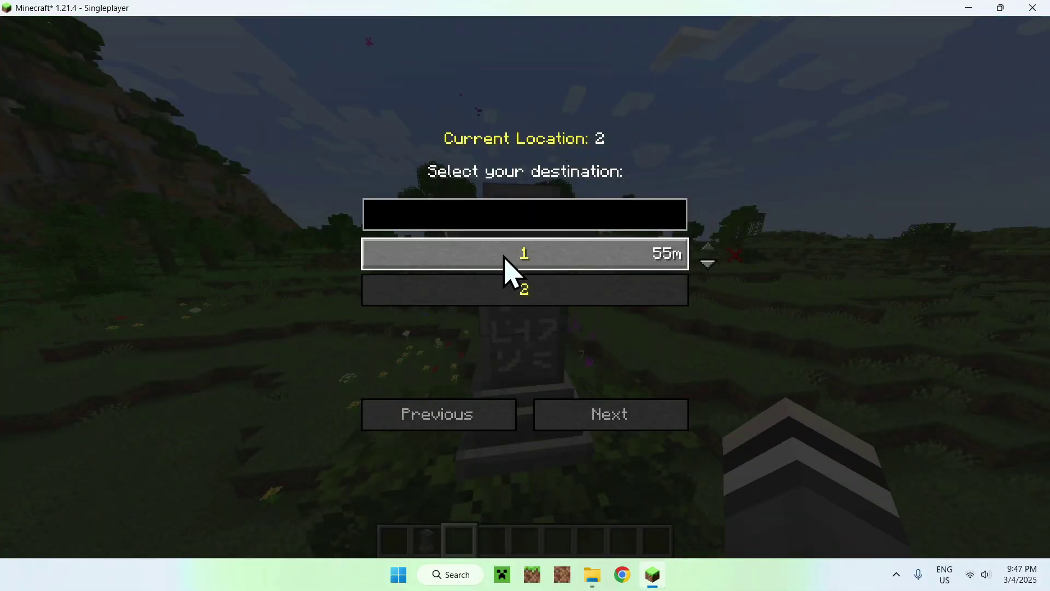
left_click(520, 262)
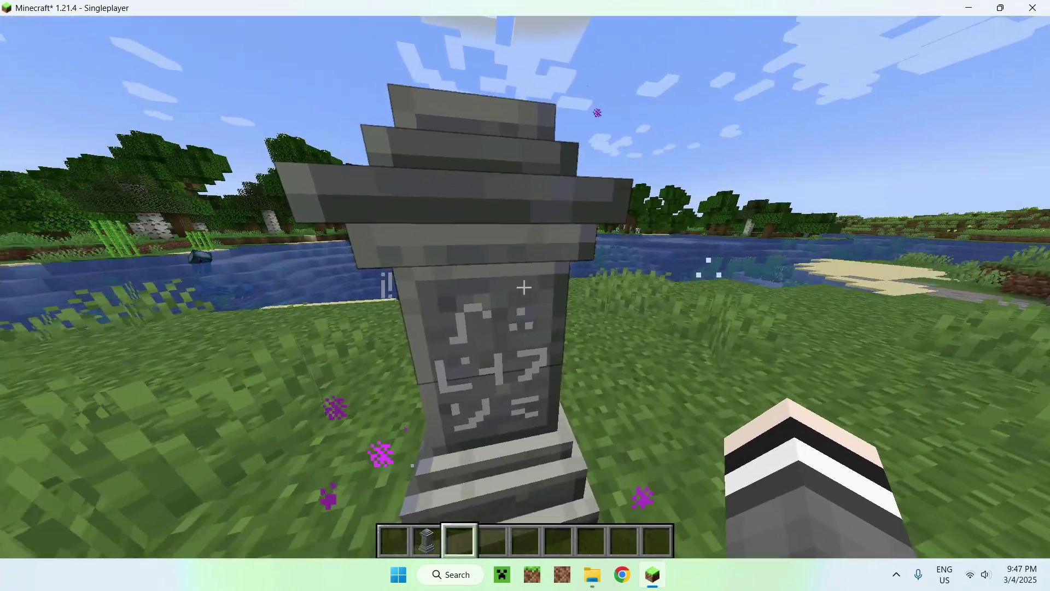
right_click(524, 287)
left_click(495, 298)
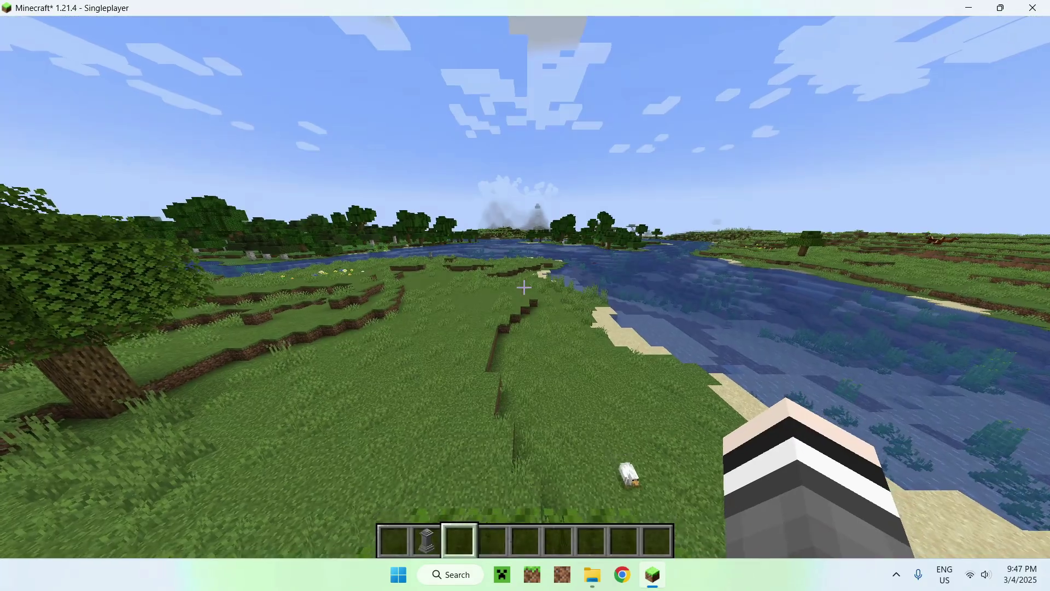
Step: Back away from the tree-top waystone and move around the riverside grassland to view it from a distance
key("s")
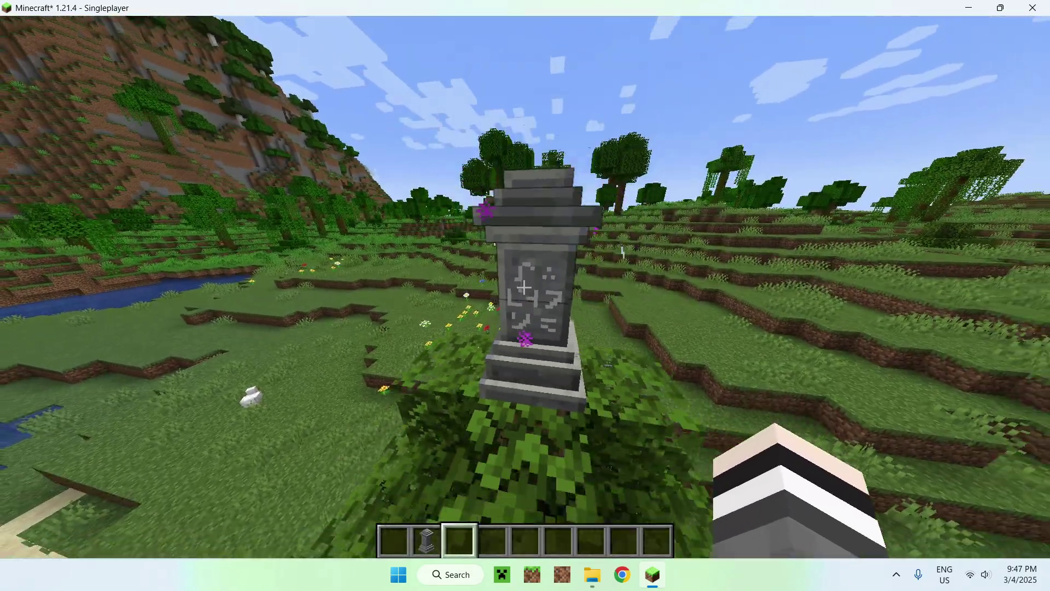
key("s")
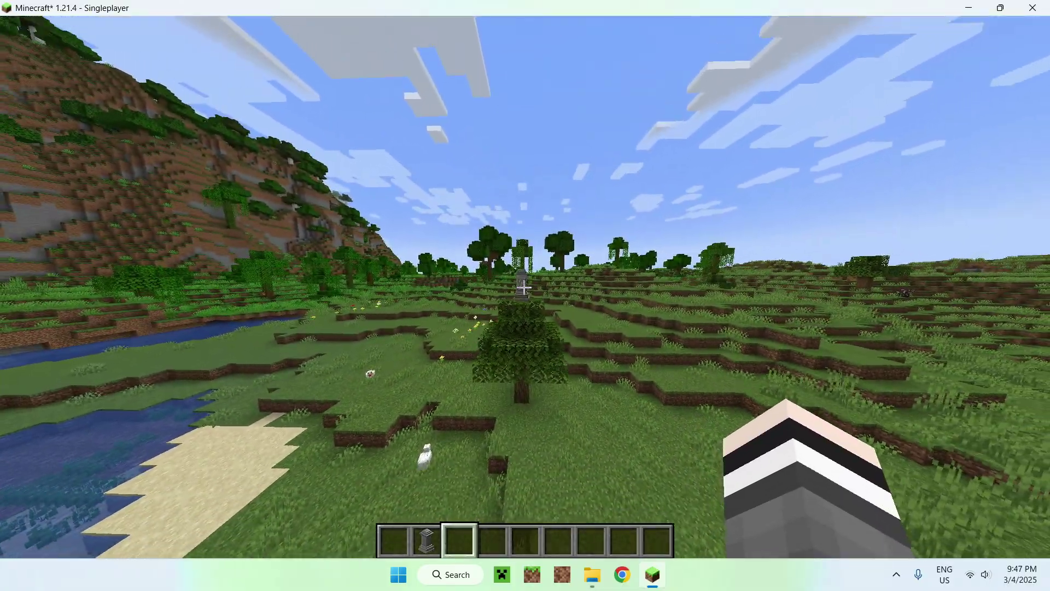
key("w")
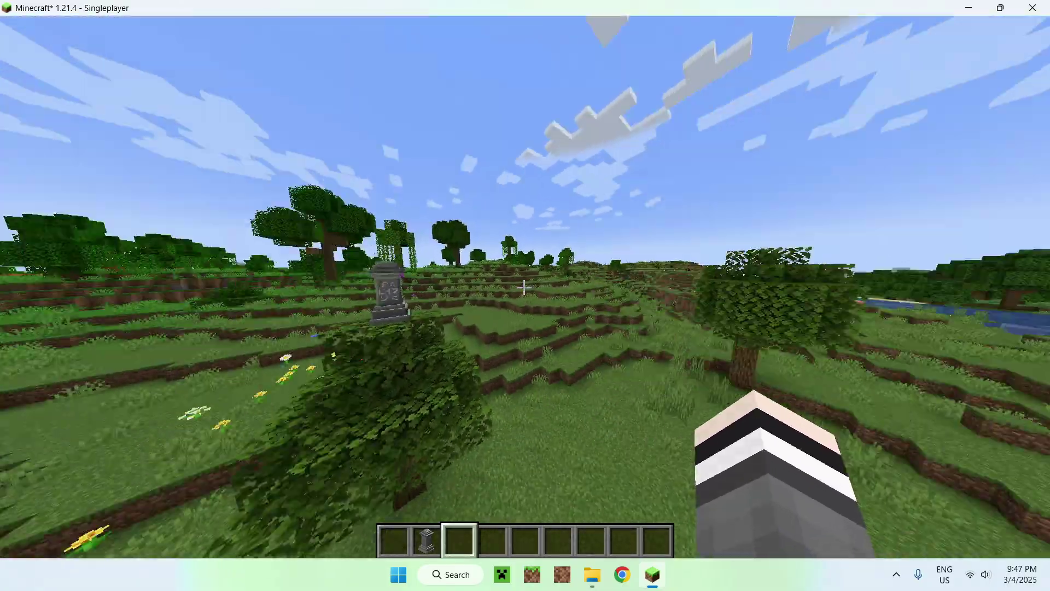
key("w")
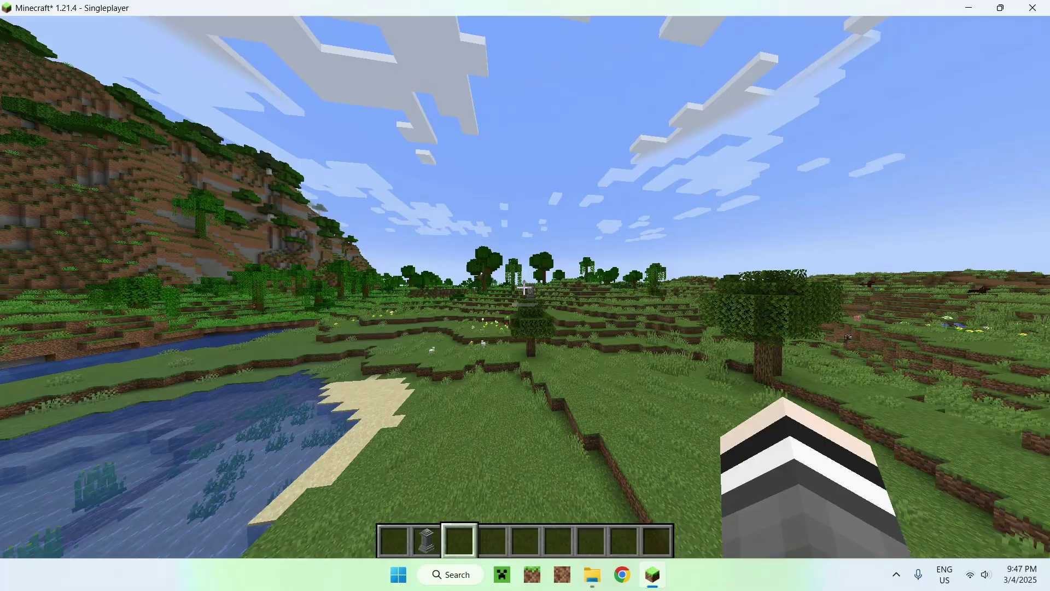
key("w")
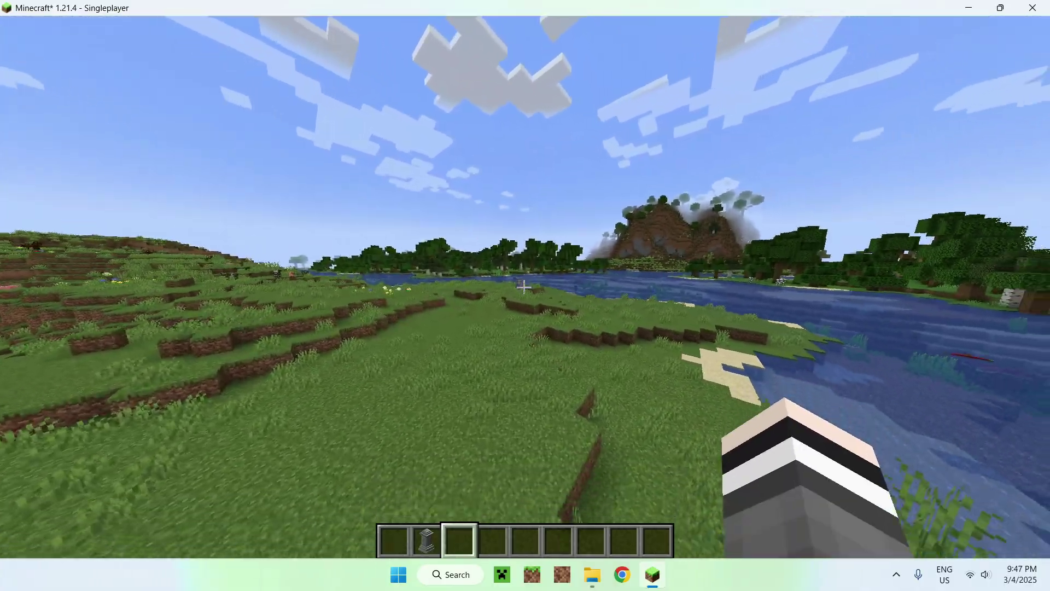
Step: Switch to the front-facing third-person view and walk the character across the grassland beside the river
key("F5")
key("F5")
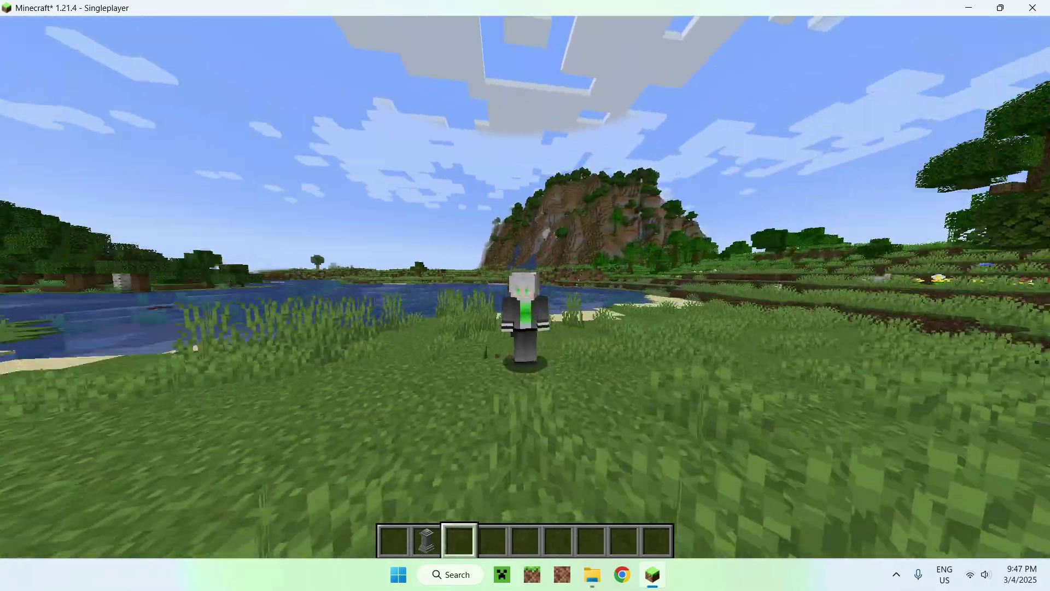
key("w")
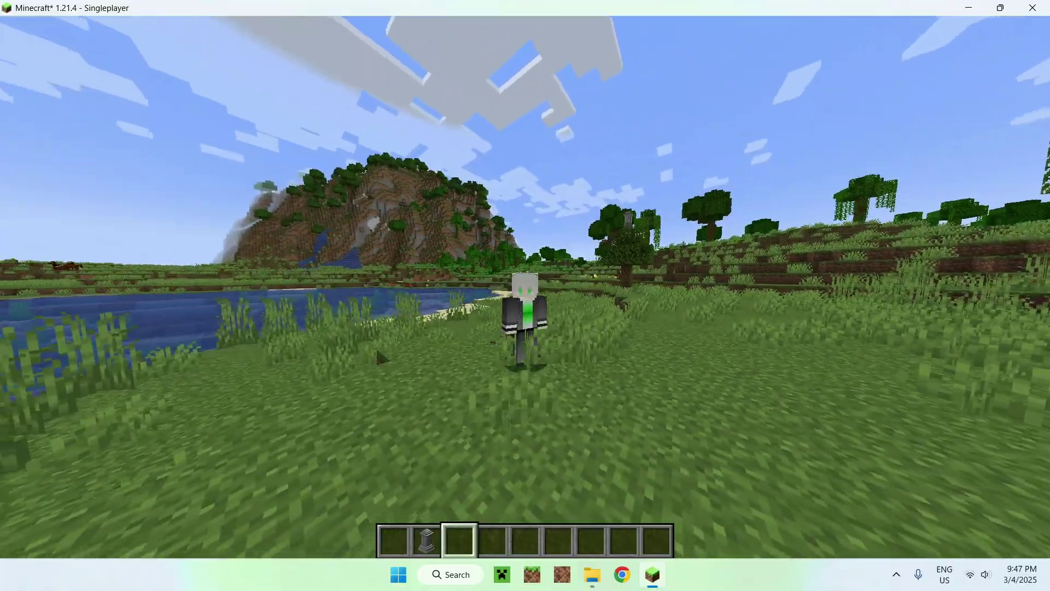
key("w")
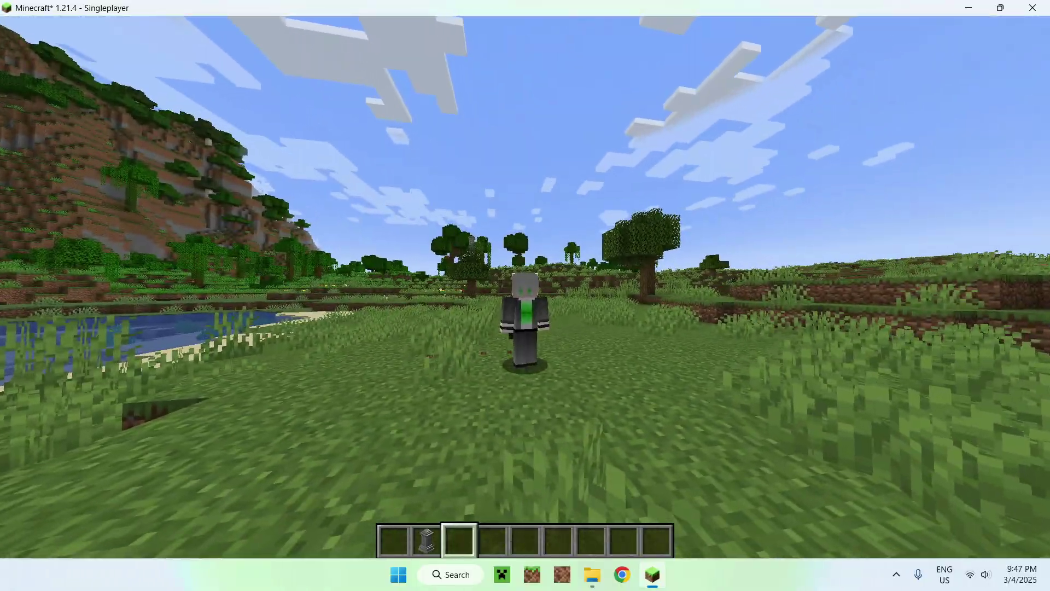
key("w")
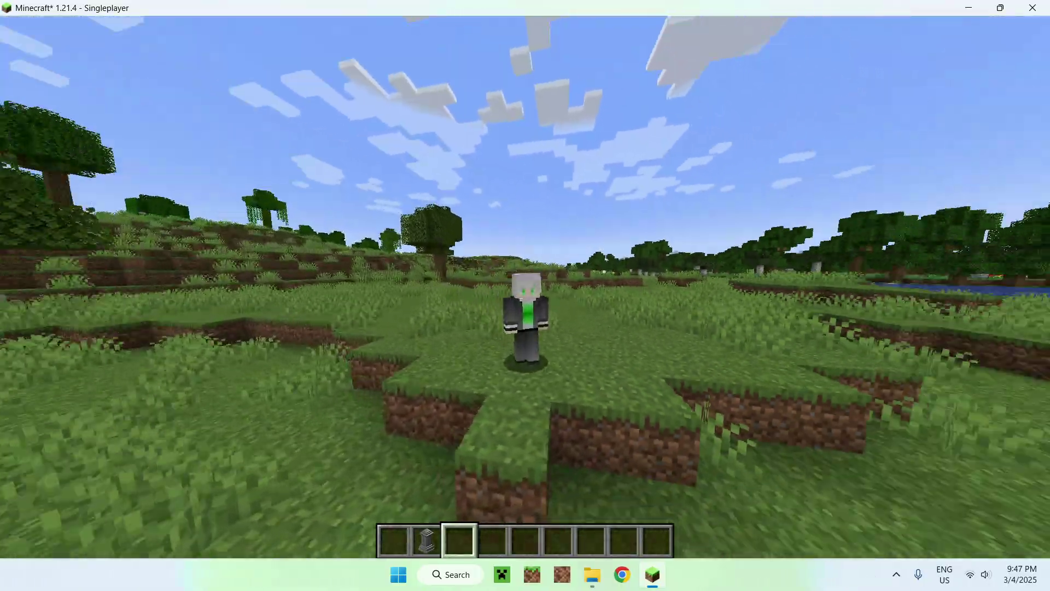
key("w")
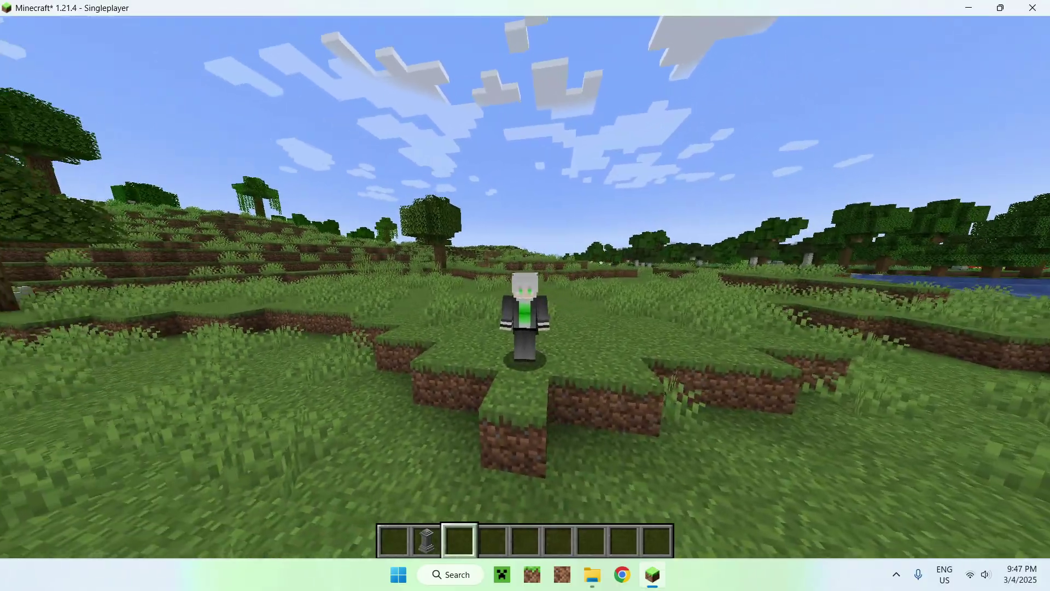
key("w")
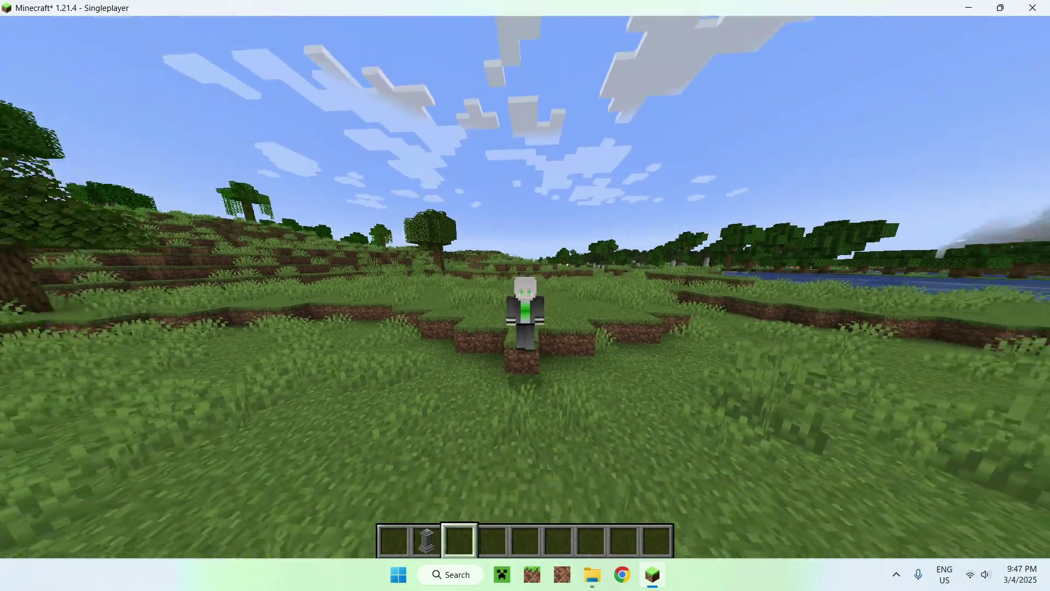
key("w")
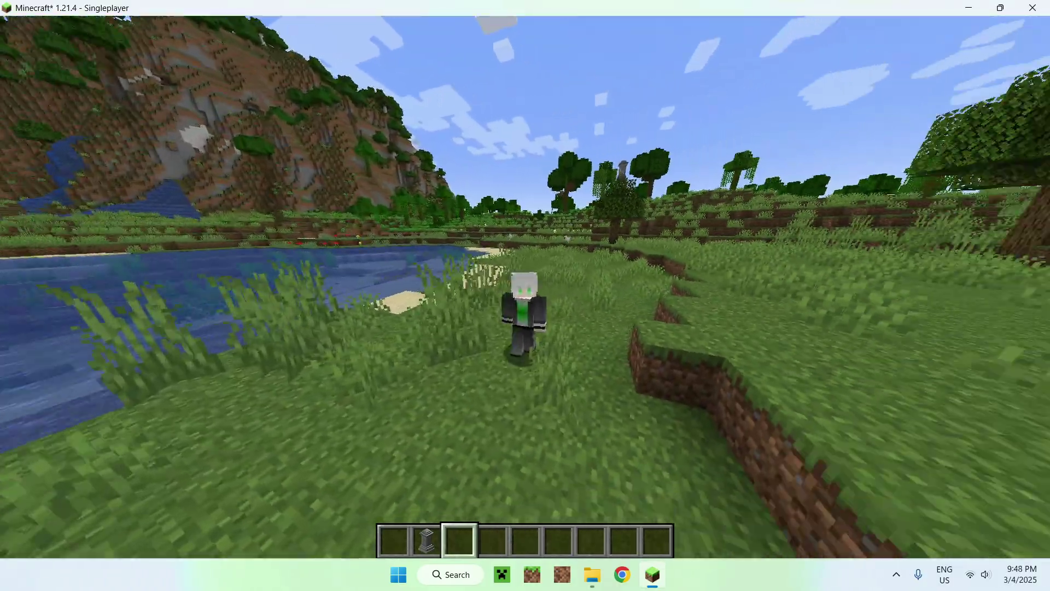